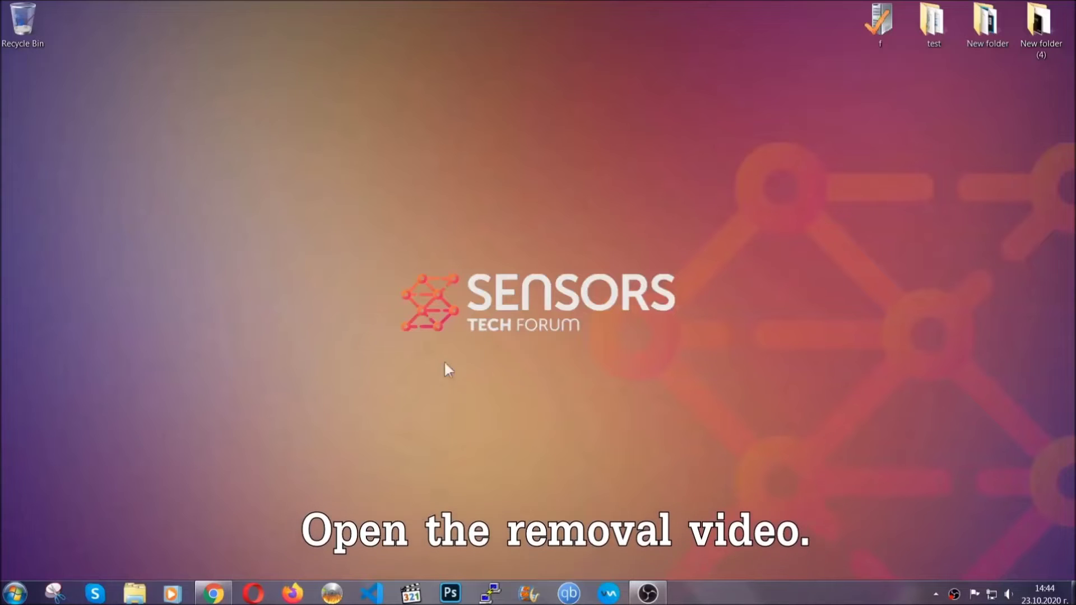
Bring up Chrome showing the YouTube video 'How to Remove a Ransomware Virus (Windows)'.
click(213, 595)
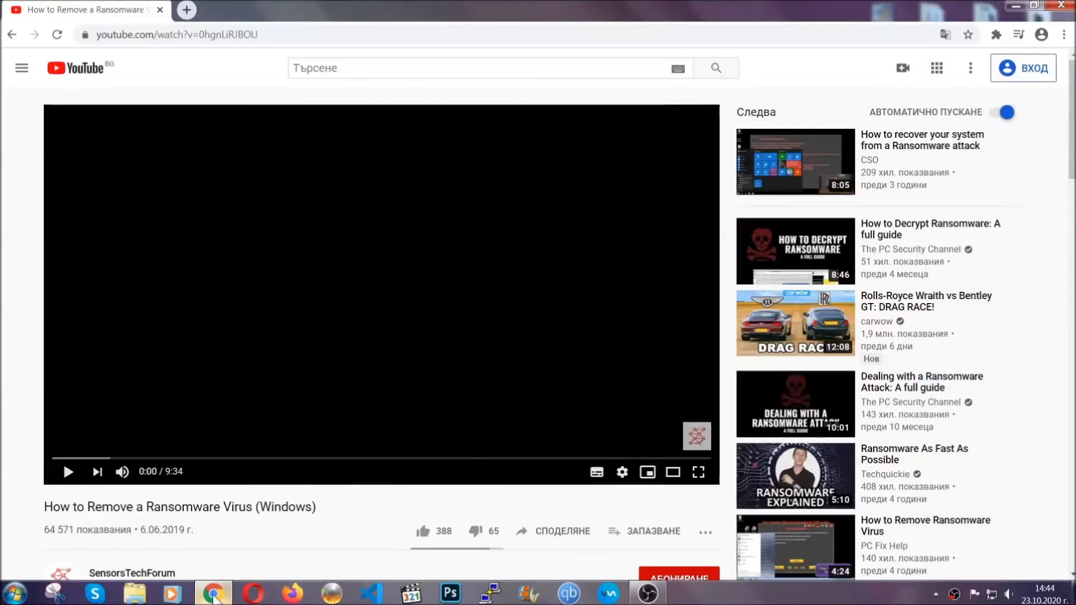
Follow the description link to SensorsTechForum and launch the downloaded SpyHunter-Installer.exe.
scroll(194, 452, down, 4)
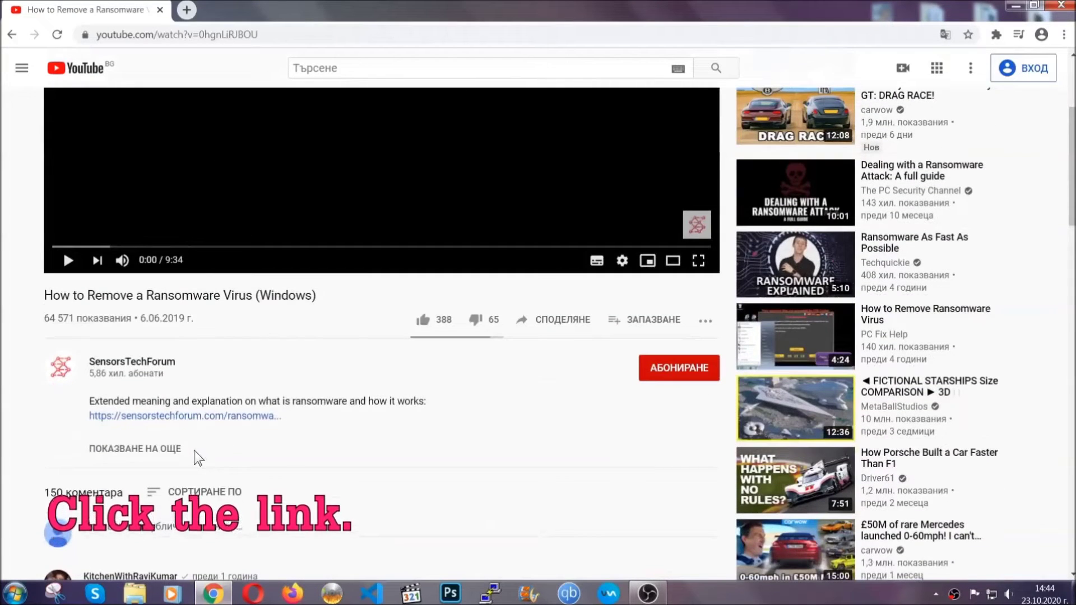
click(217, 418)
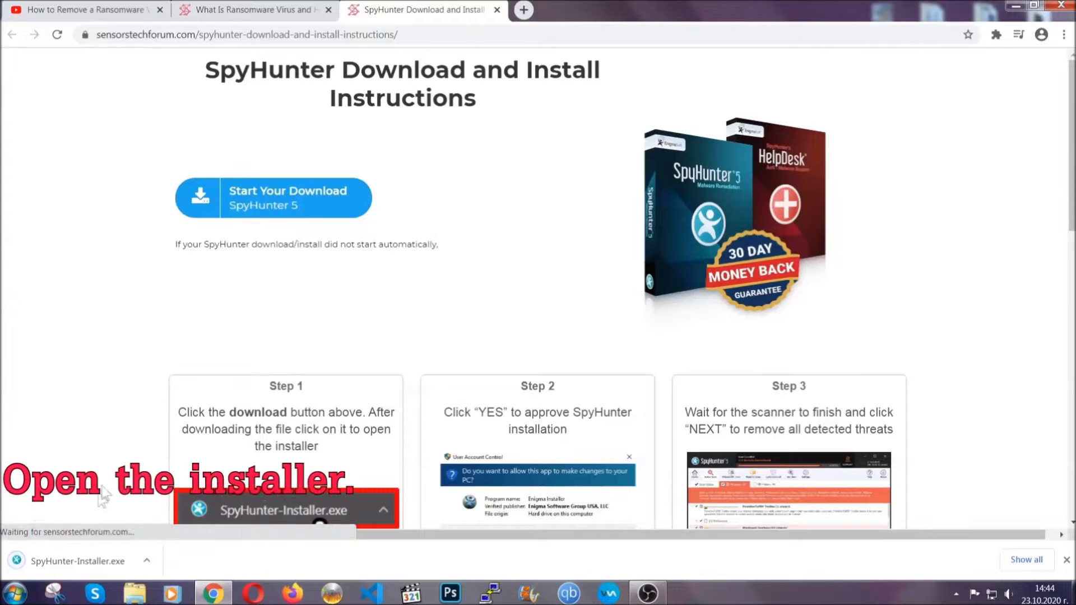
click(76, 559)
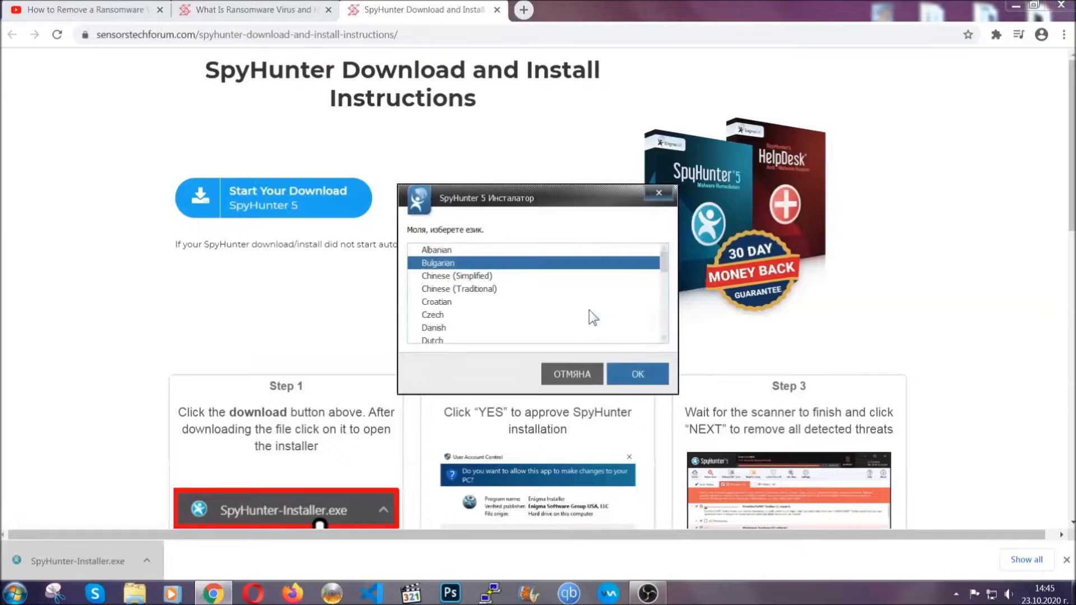
Install SpyHunter 5 in English, accepting the EULA and Privacy Policy, then close the finished setup.
scroll(563, 310, down, 2)
scroll(510, 311, down, 2)
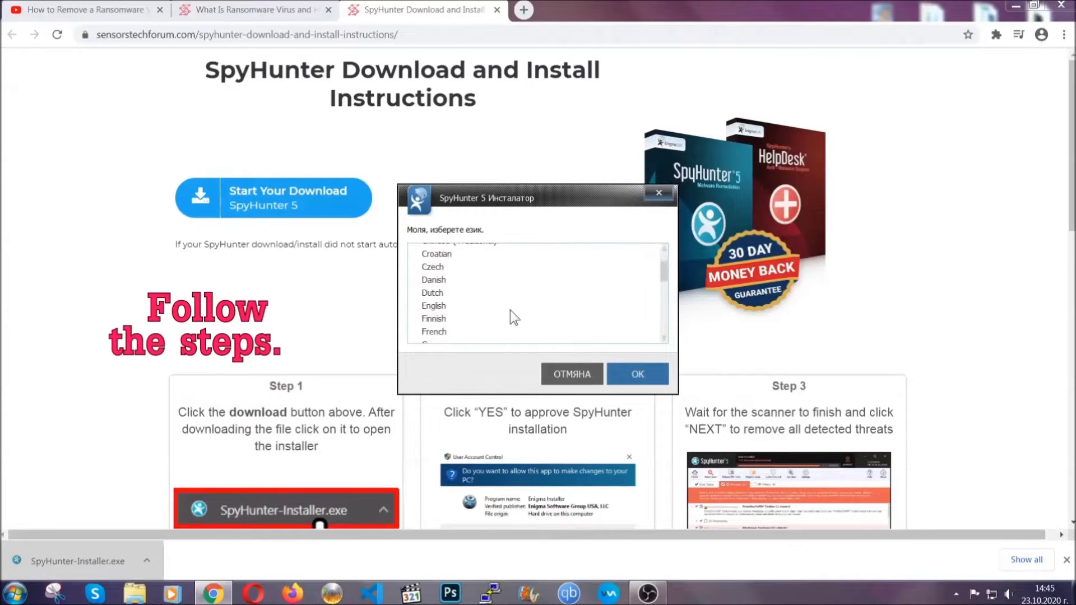
click(507, 306)
click(630, 374)
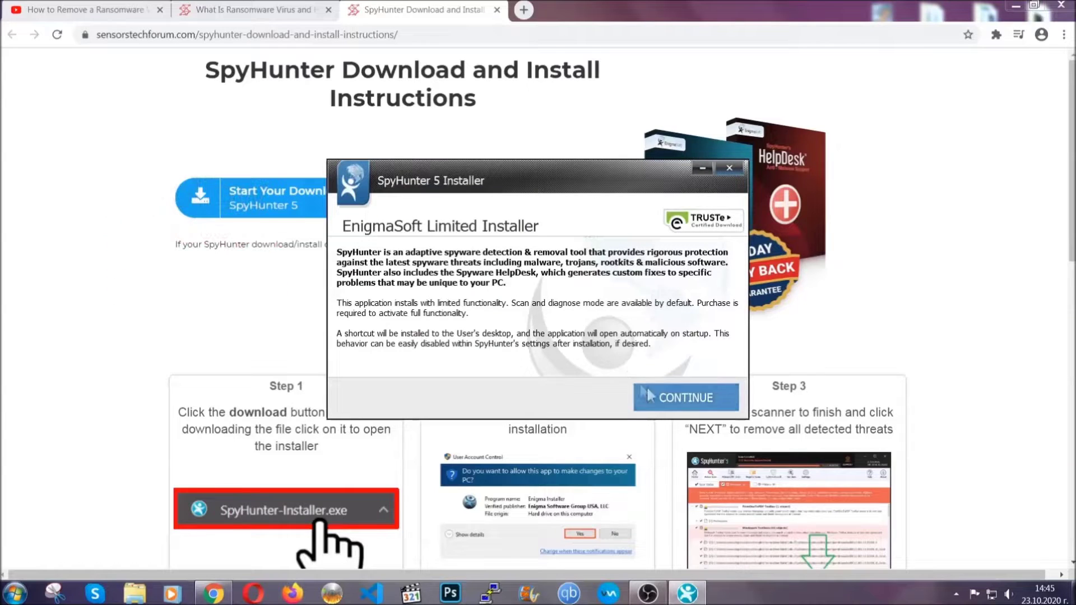
click(649, 392)
click(616, 363)
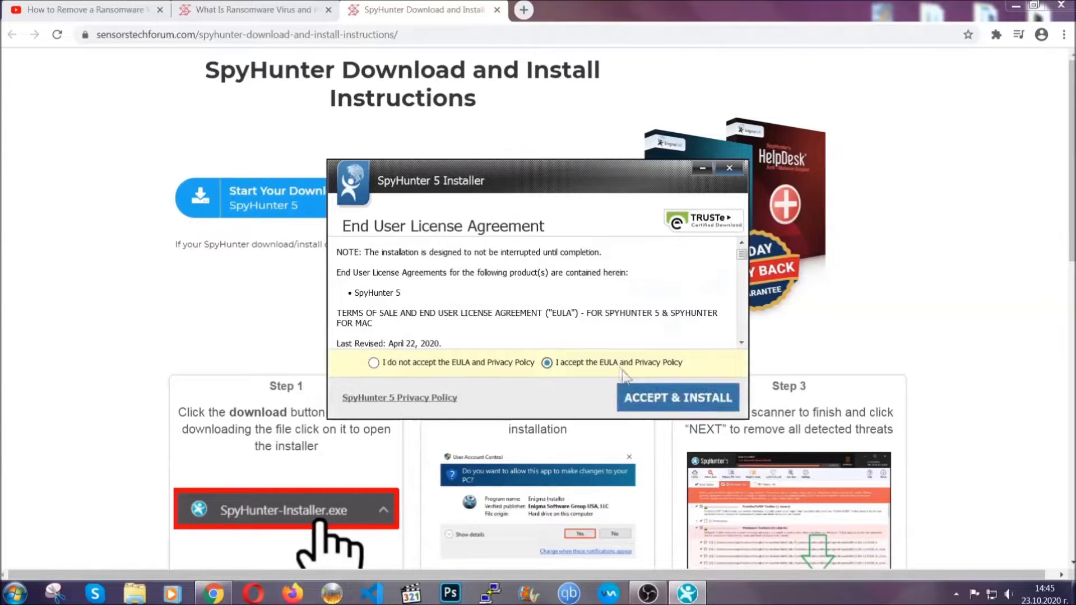
click(642, 392)
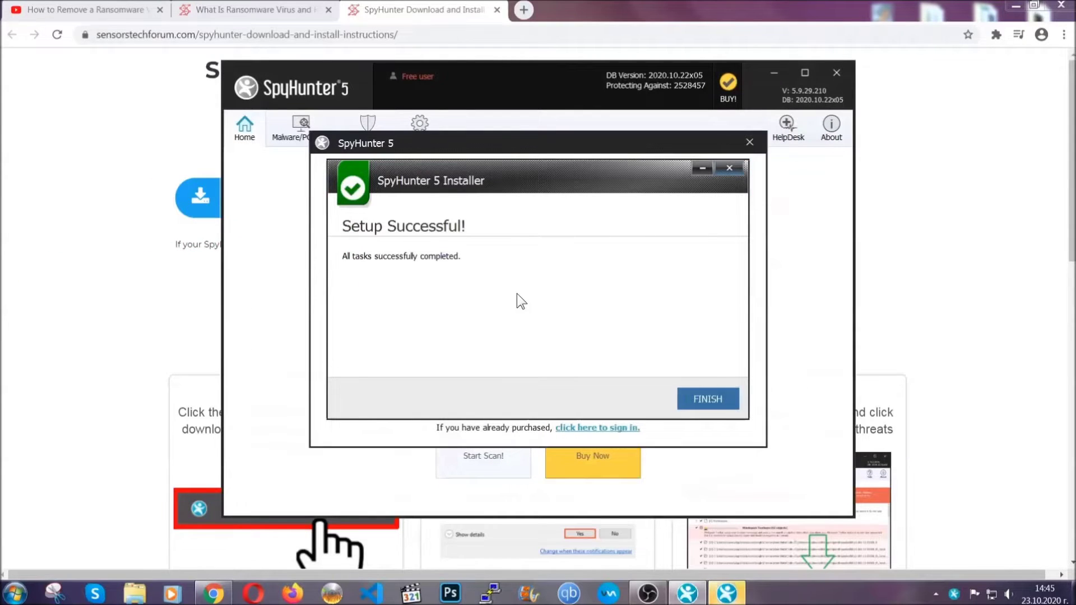
click(688, 402)
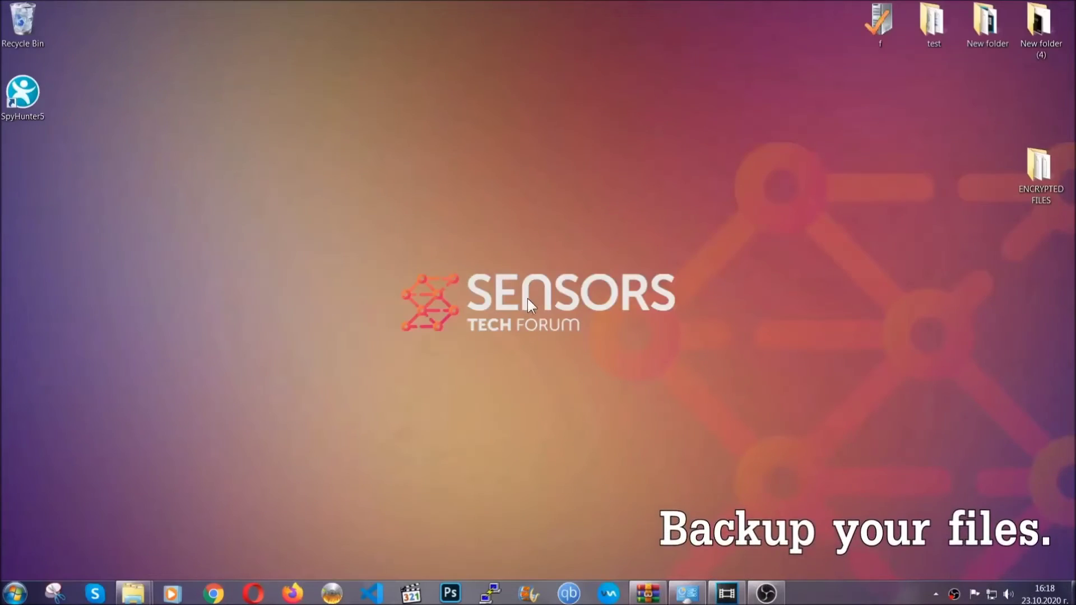
Select and copy the six encrypted .efji files in the ENCRYPTED FILES folder.
double_click(1034, 173)
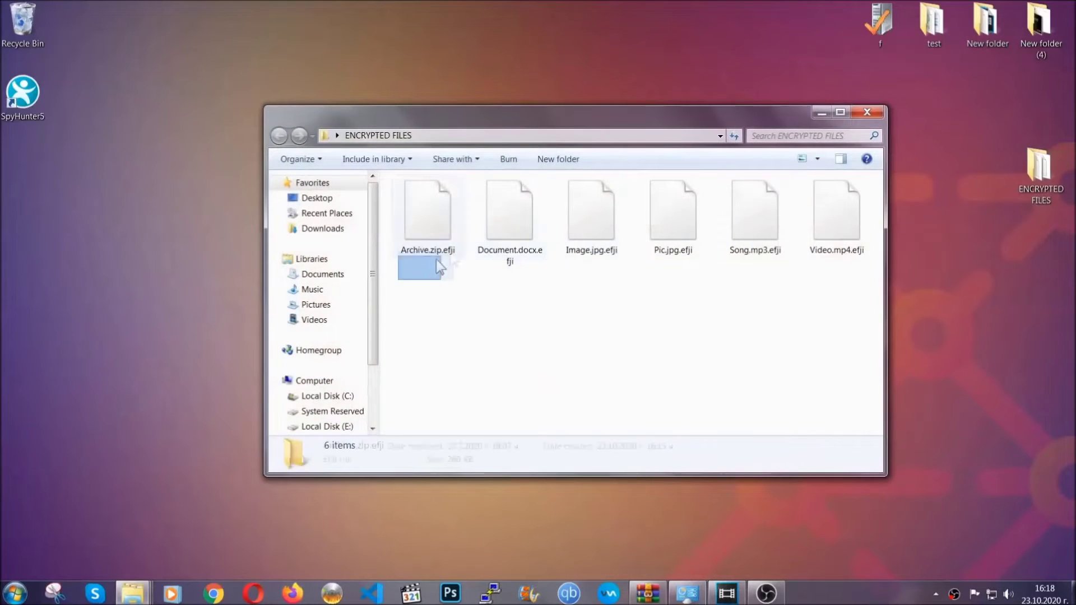
drag(436, 260, 841, 199)
right_click(842, 199)
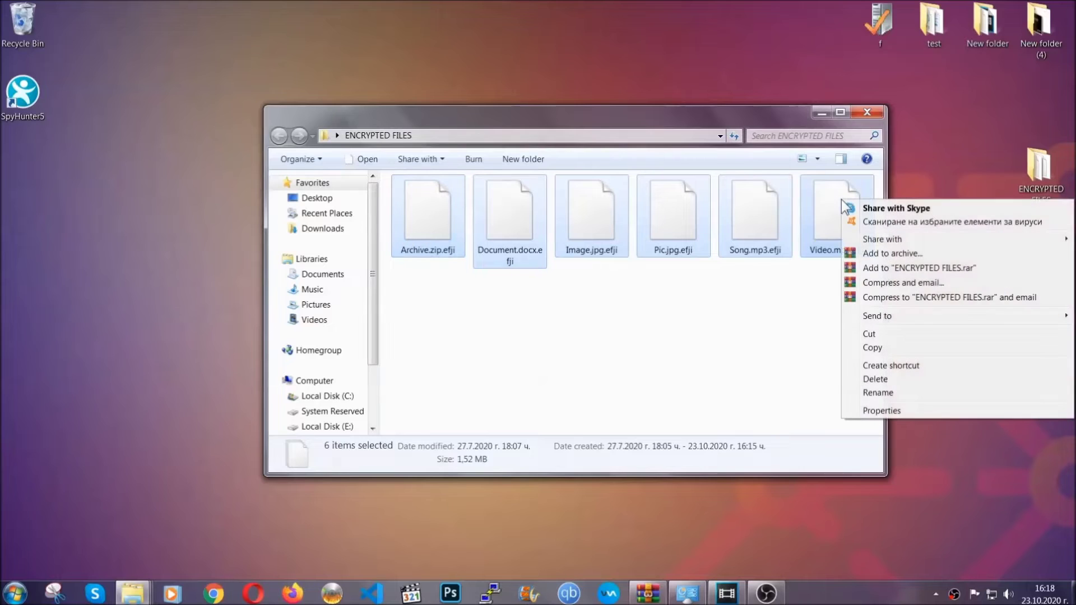
click(871, 348)
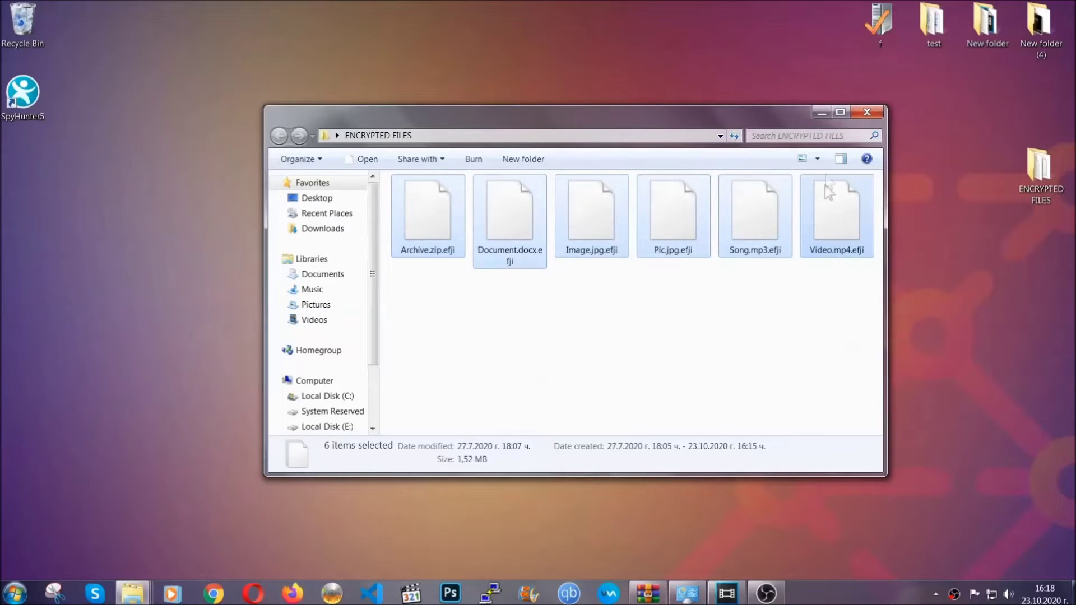
Paste the six files onto FLASH DRIVE (H:) and close the drive window.
click(821, 114)
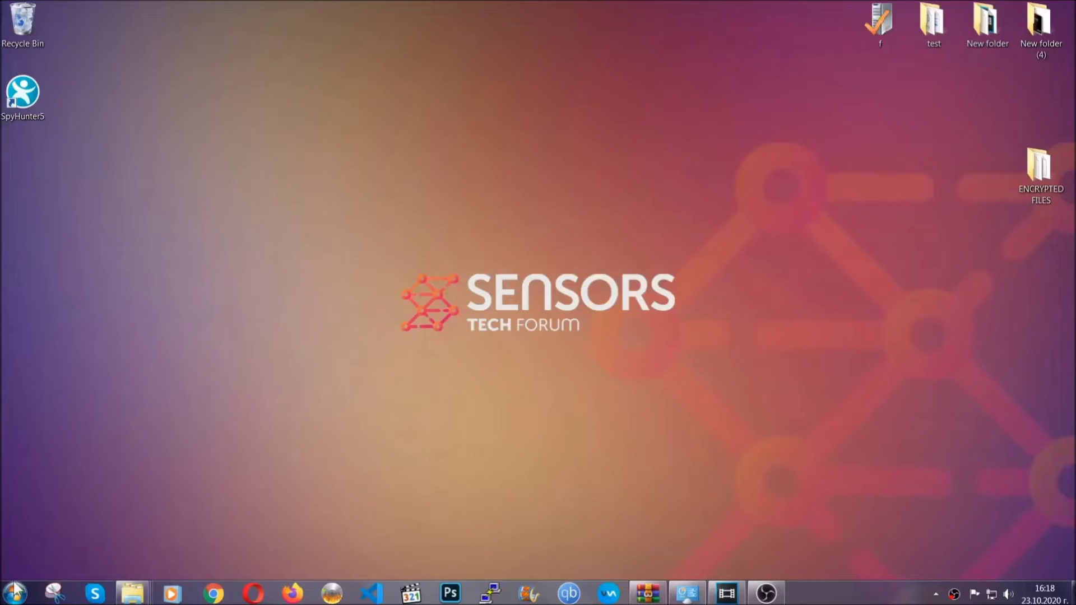
click(16, 591)
click(206, 421)
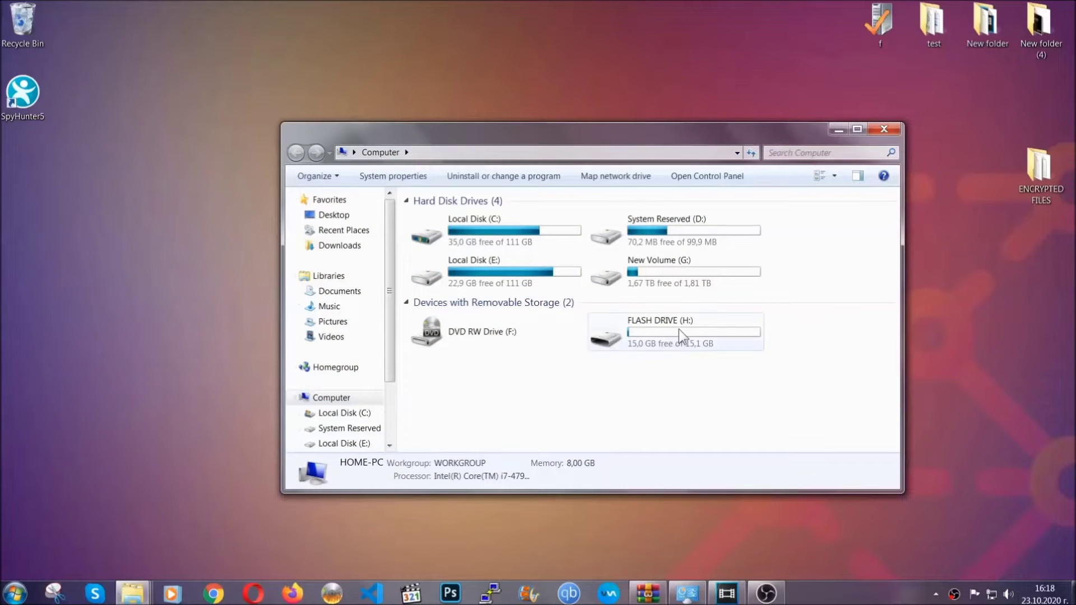
double_click(678, 328)
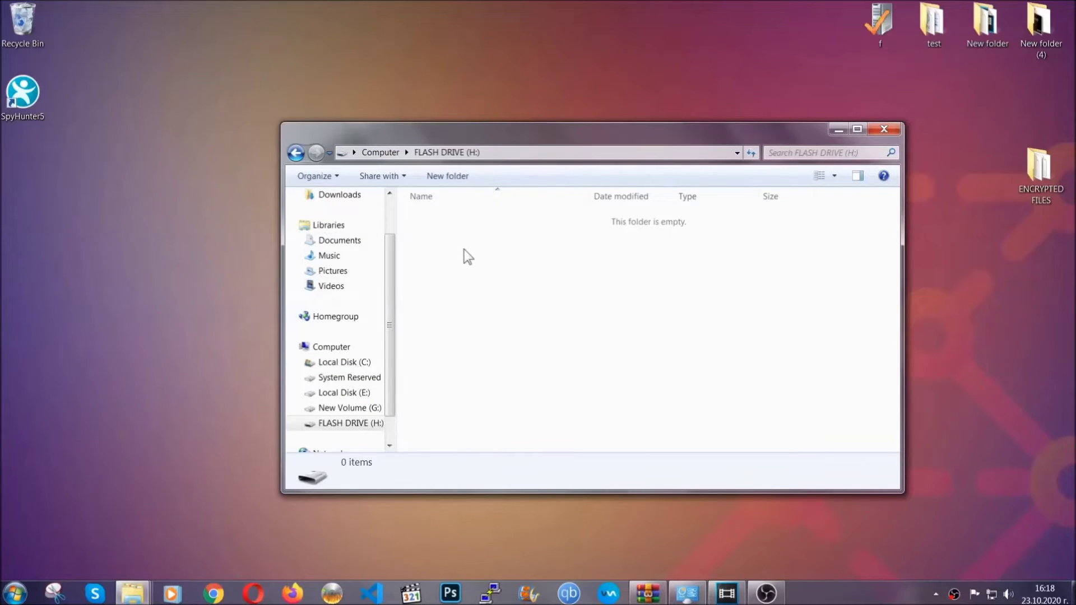
right_click(464, 250)
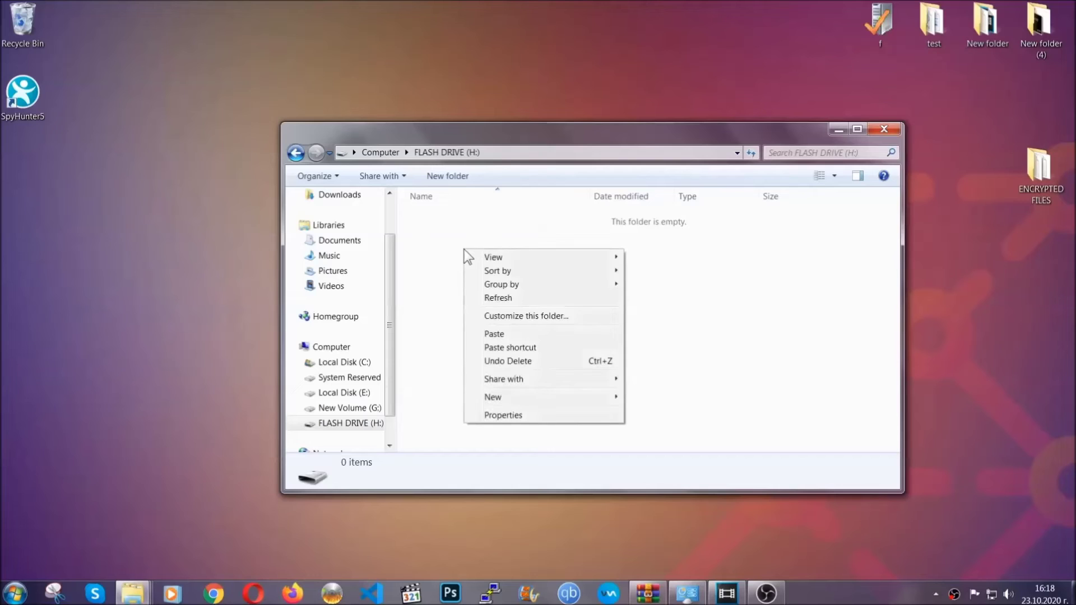
click(489, 334)
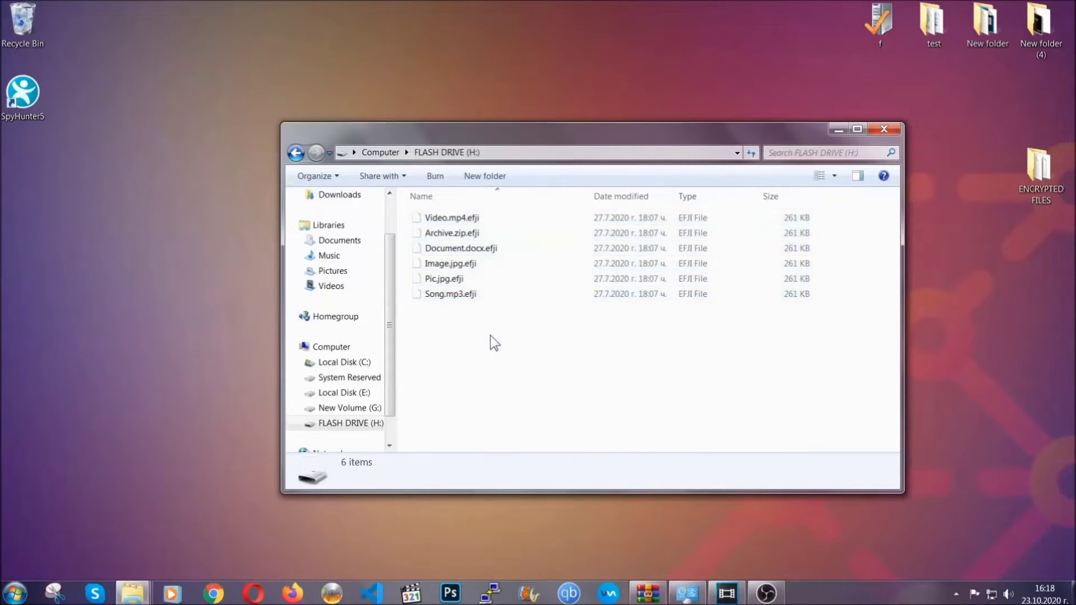
click(886, 130)
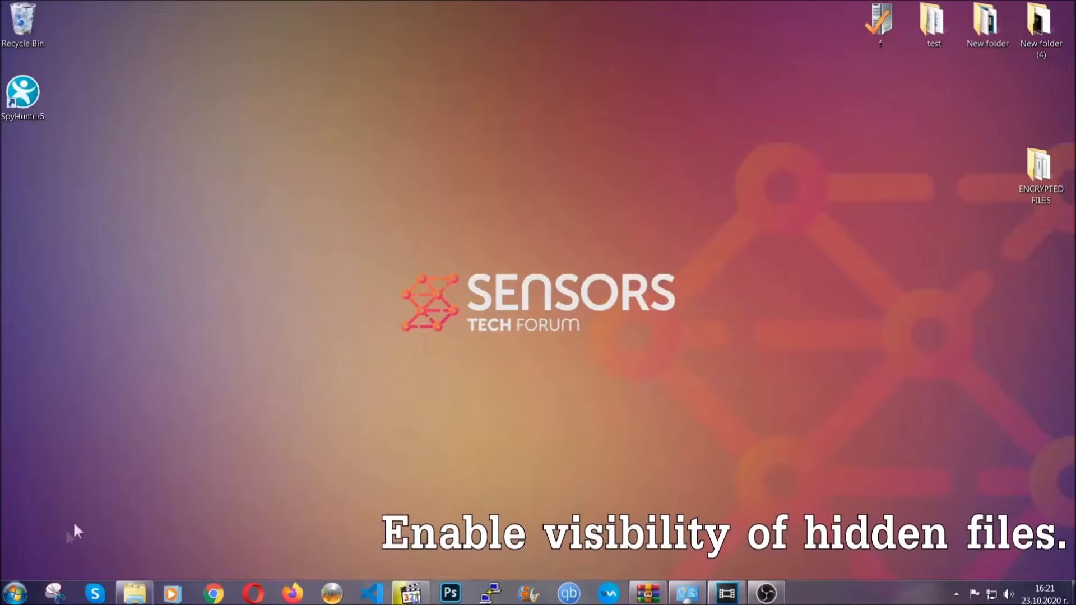
Find the 'hidden files and folders' setting and turn on Show hidden files, folders, and drives.
click(15, 593)
click(45, 555)
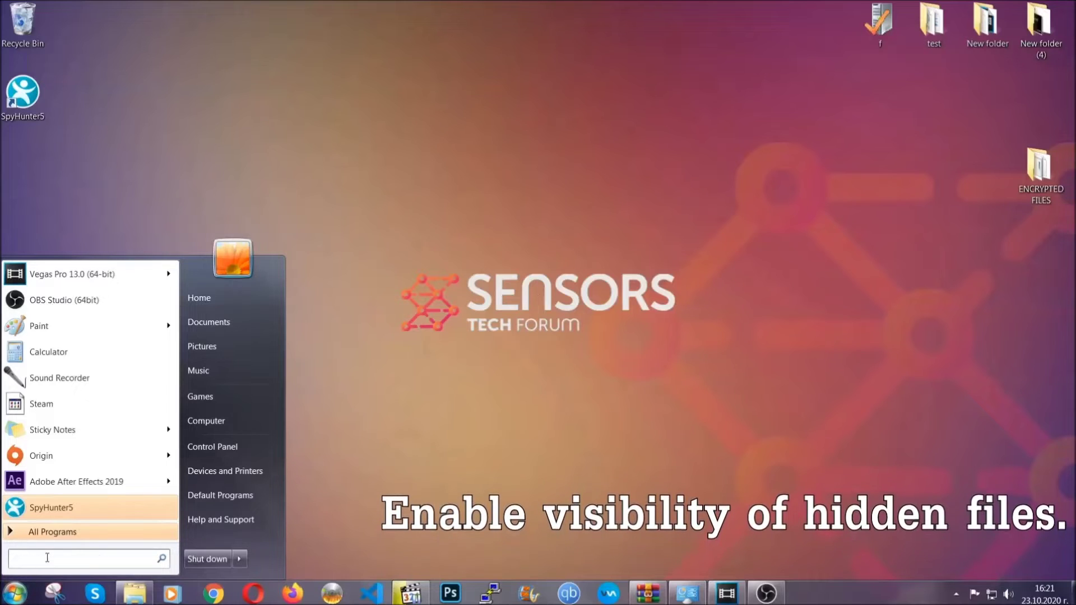
text(s)
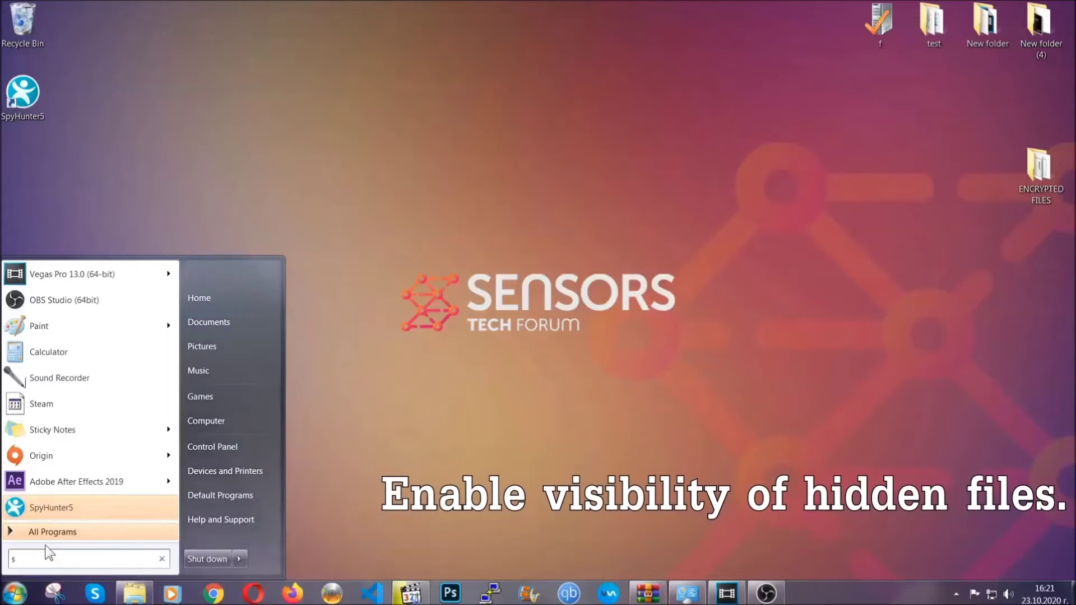
text(howh)
key(BackSpace)
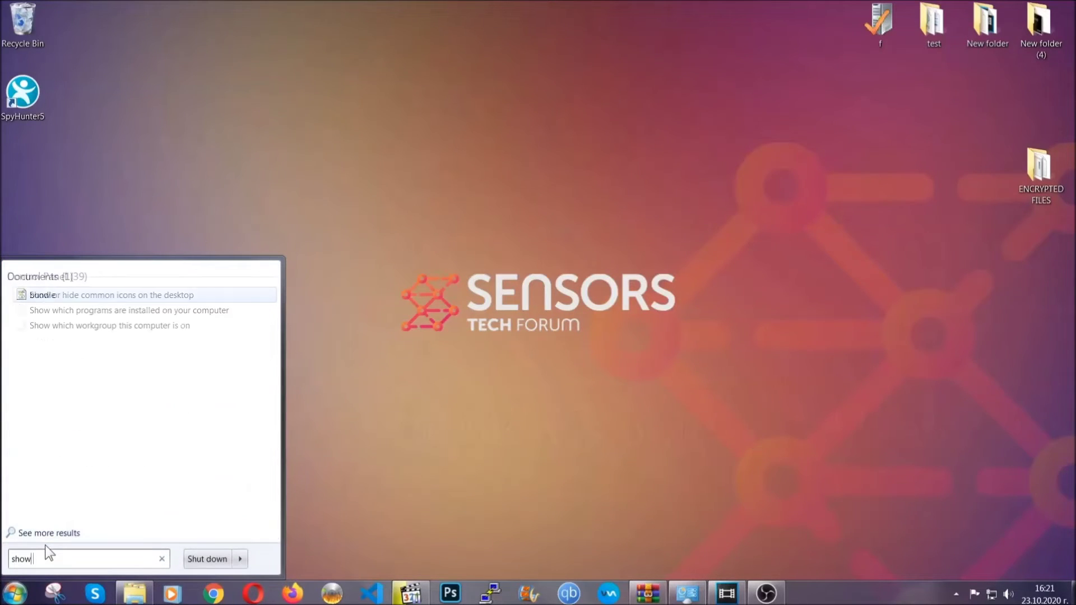
text( hidden files )
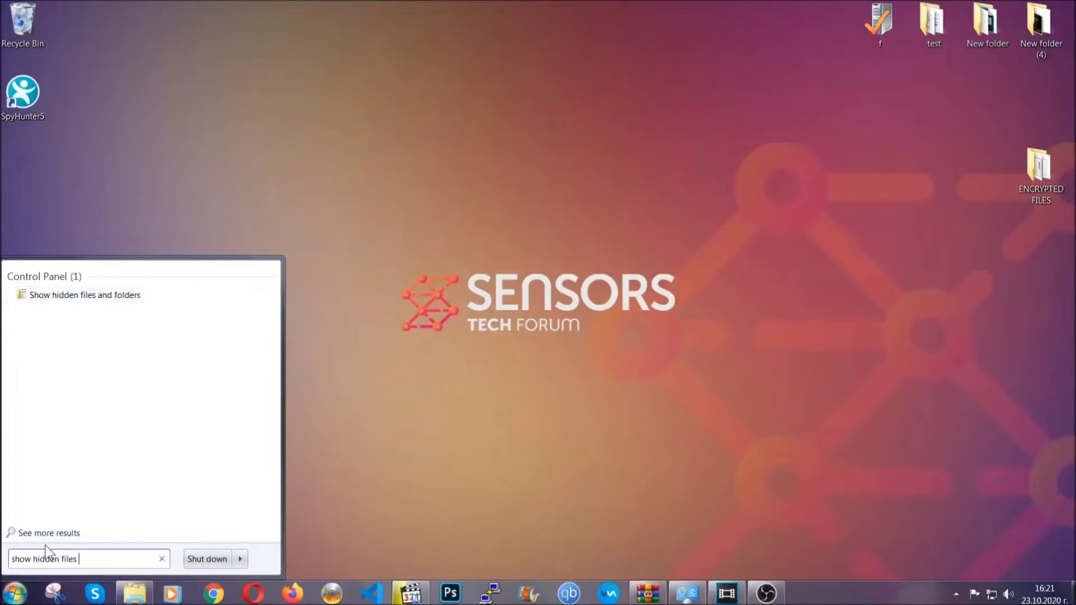
text(and folders)
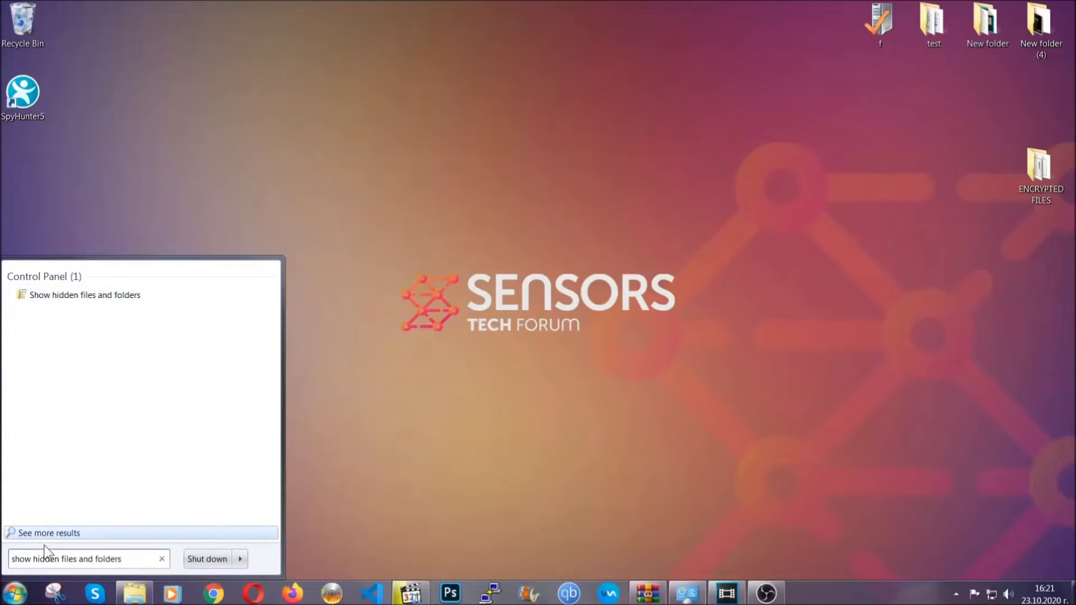
click(127, 297)
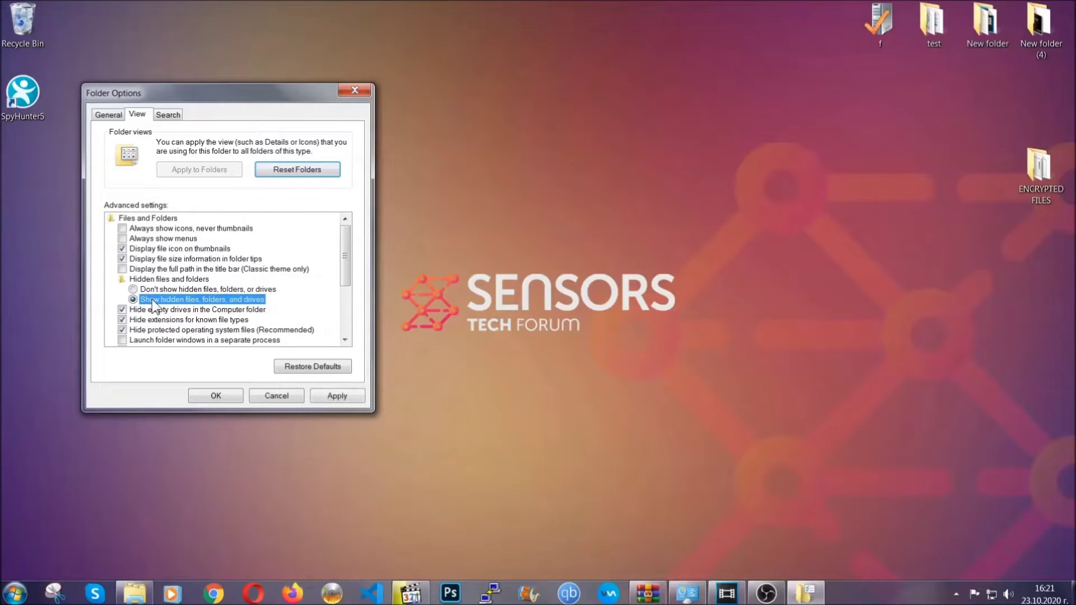
click(333, 396)
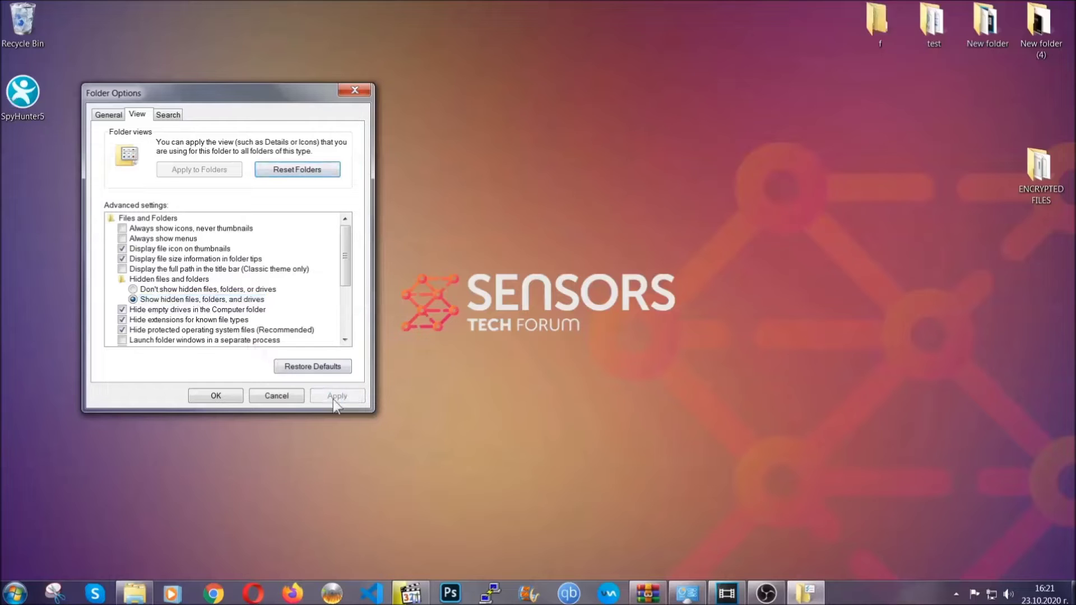
click(211, 396)
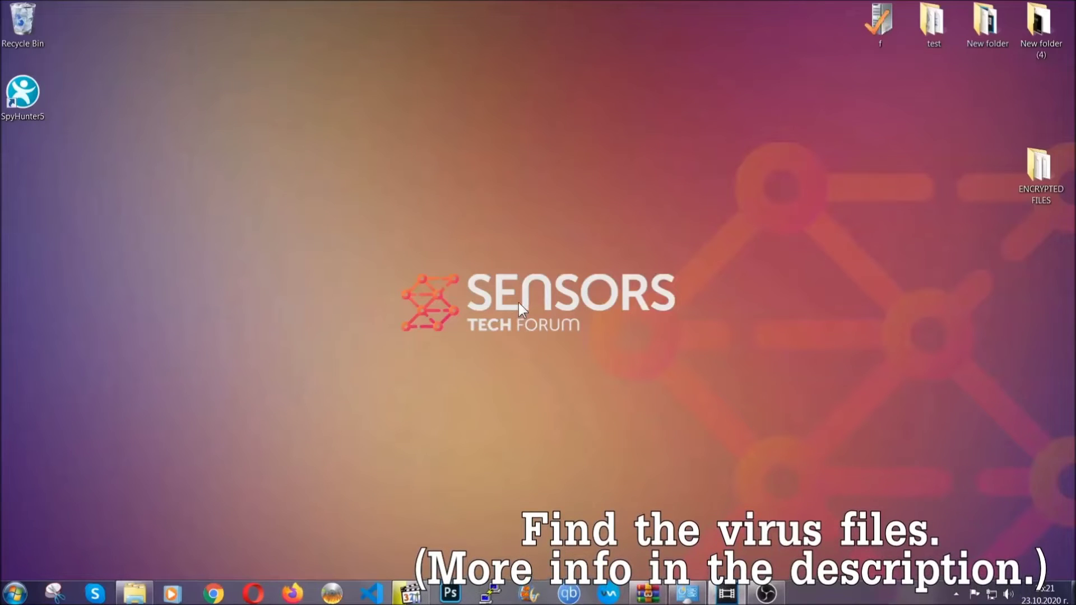
Search Computer for 'extension:exe Example Virus Name' and select the EXAMPLE VIRUS NAME result.
click(15, 593)
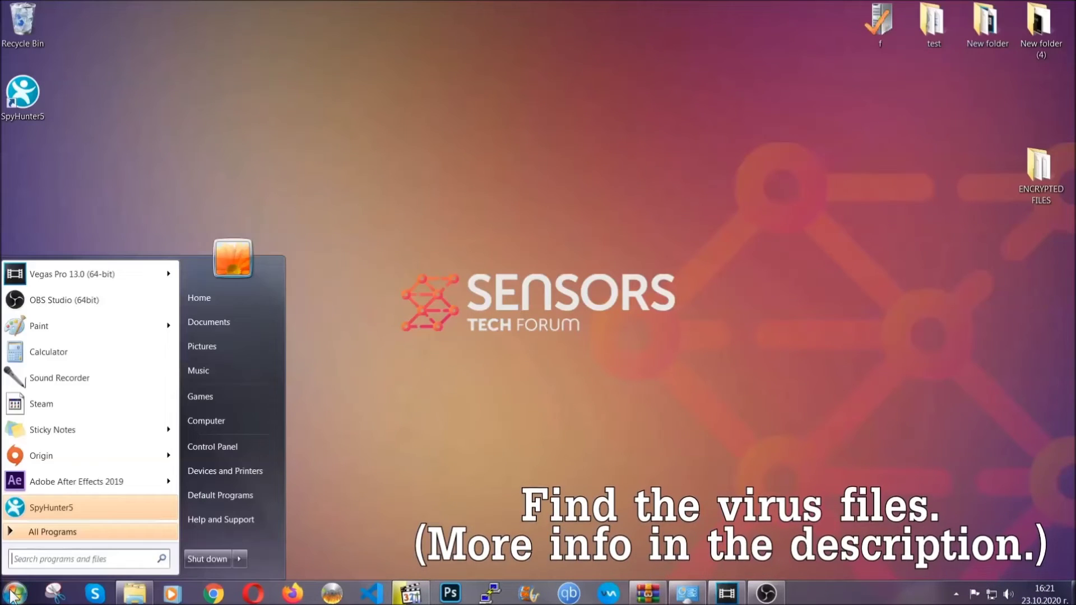
click(221, 421)
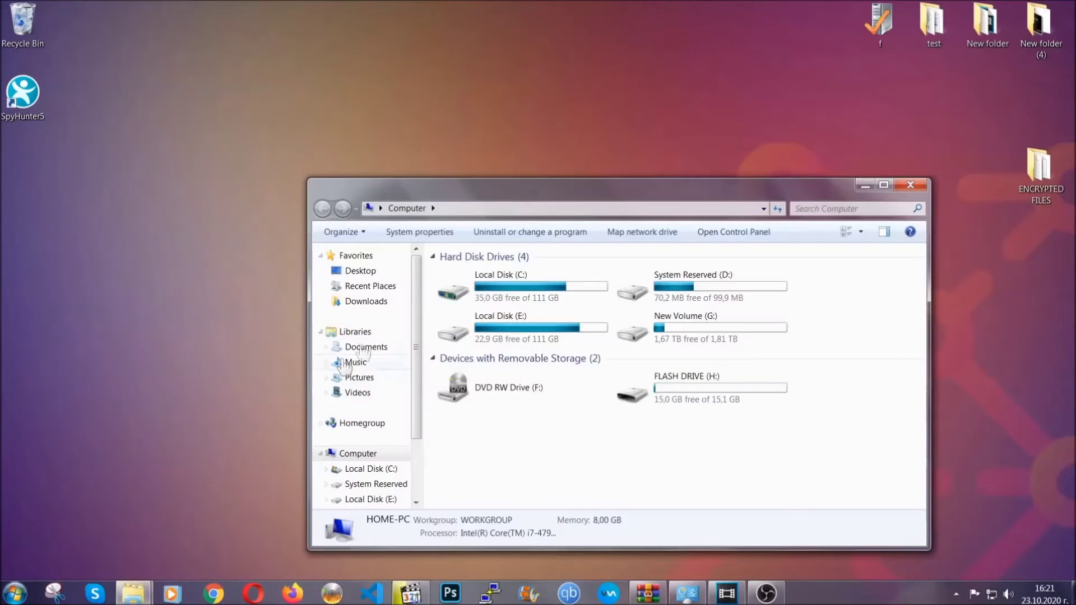
drag(585, 197, 513, 149)
text(files)
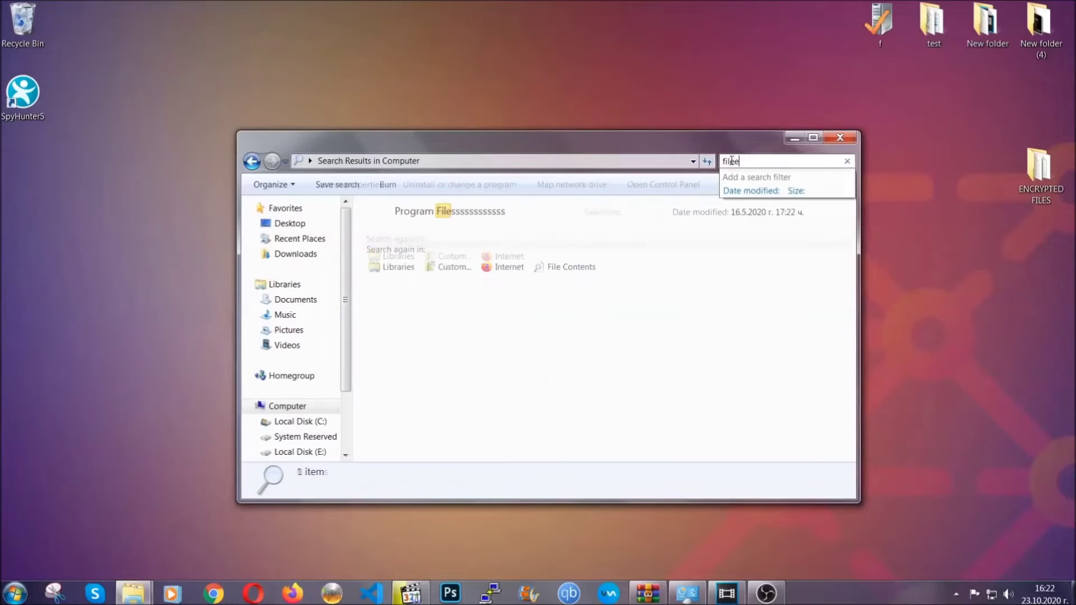
text(extension:exe )
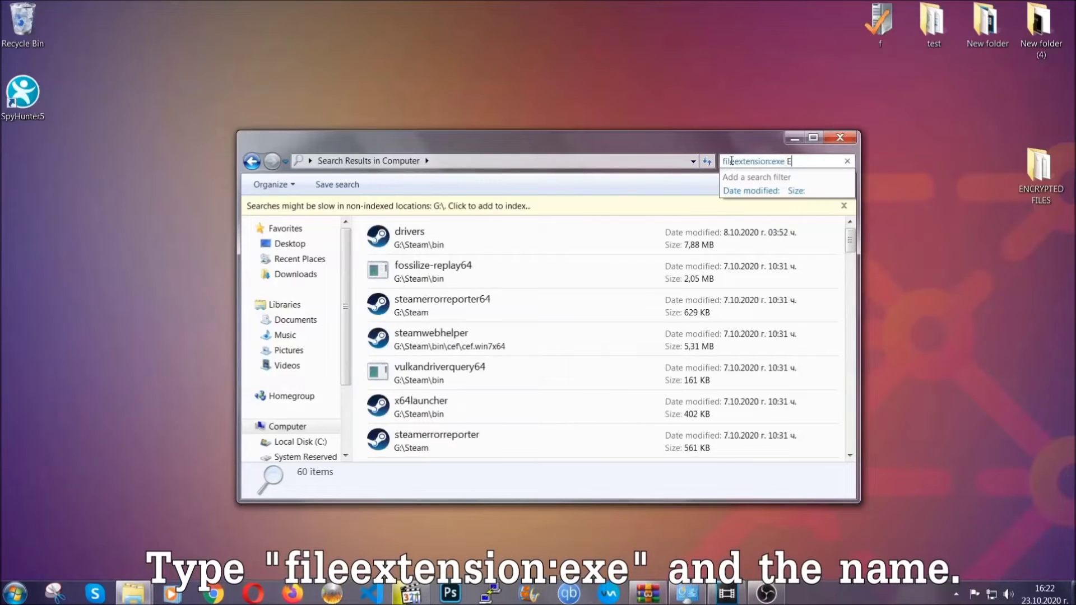
text(Exampl)
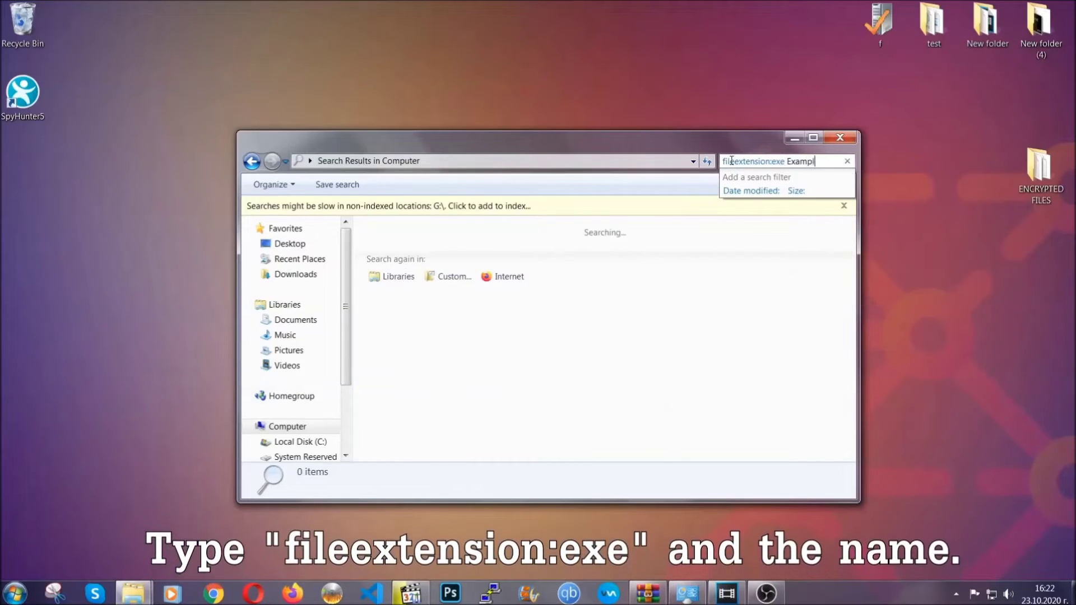
text(e Virus Name)
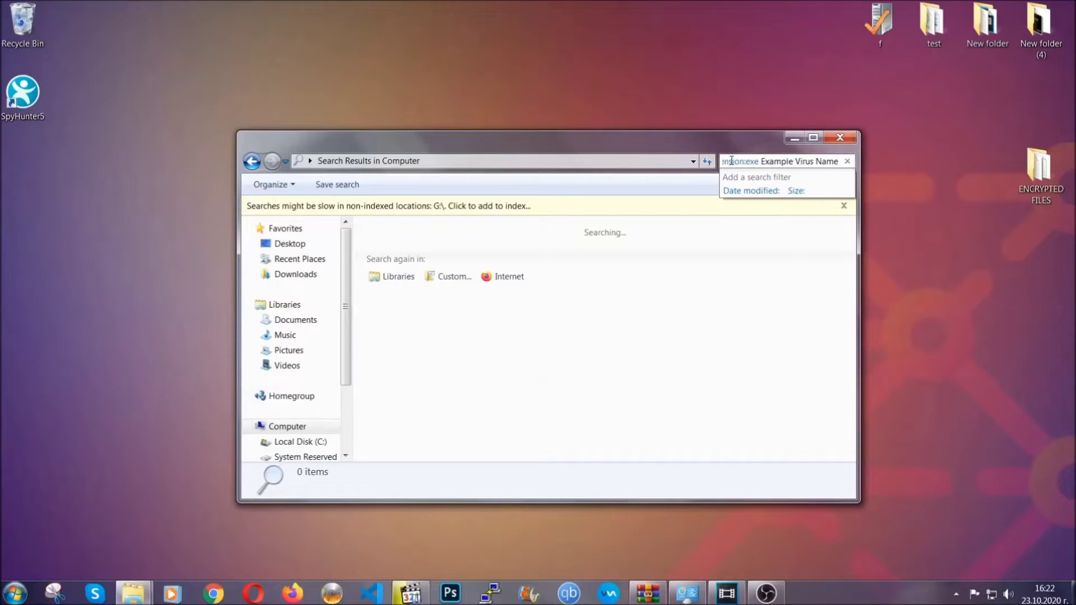
key(Return)
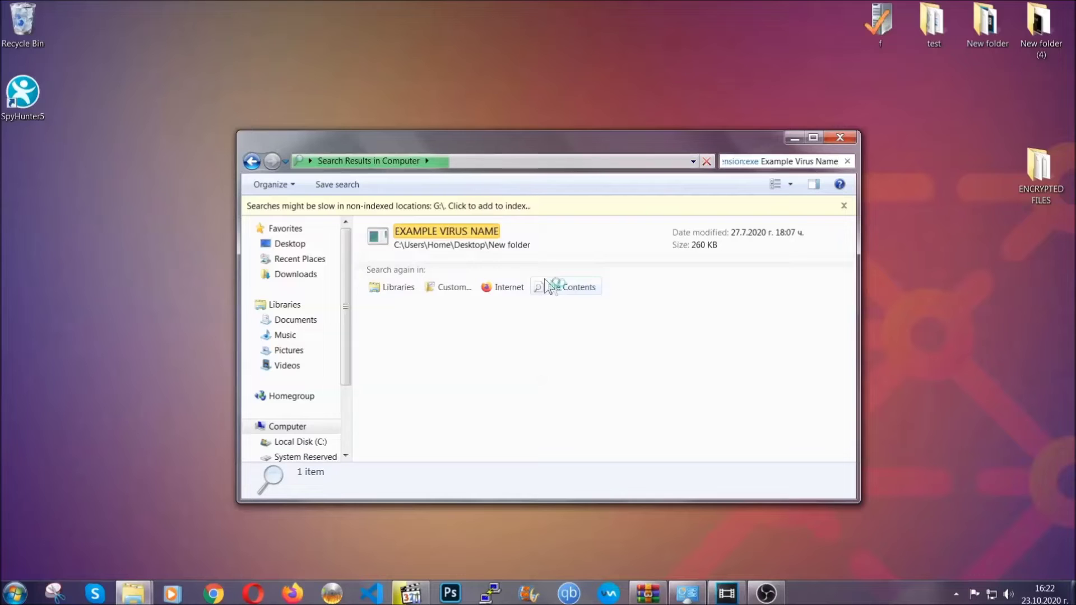
click(470, 227)
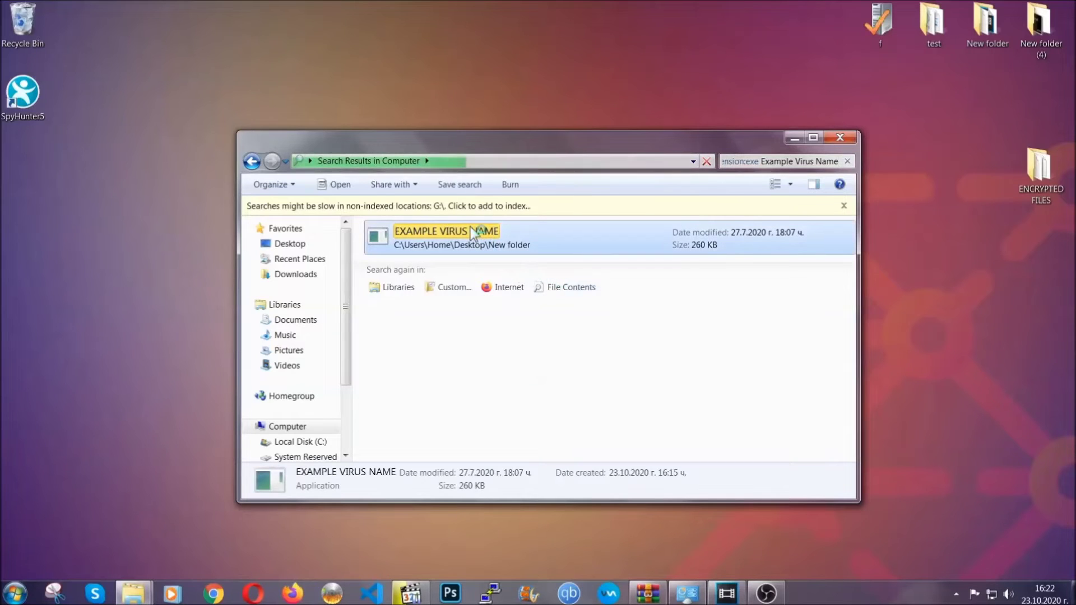
Delete EXAMPLE VIRUS NAME to the Recycle Bin and close the search window.
right_click(473, 236)
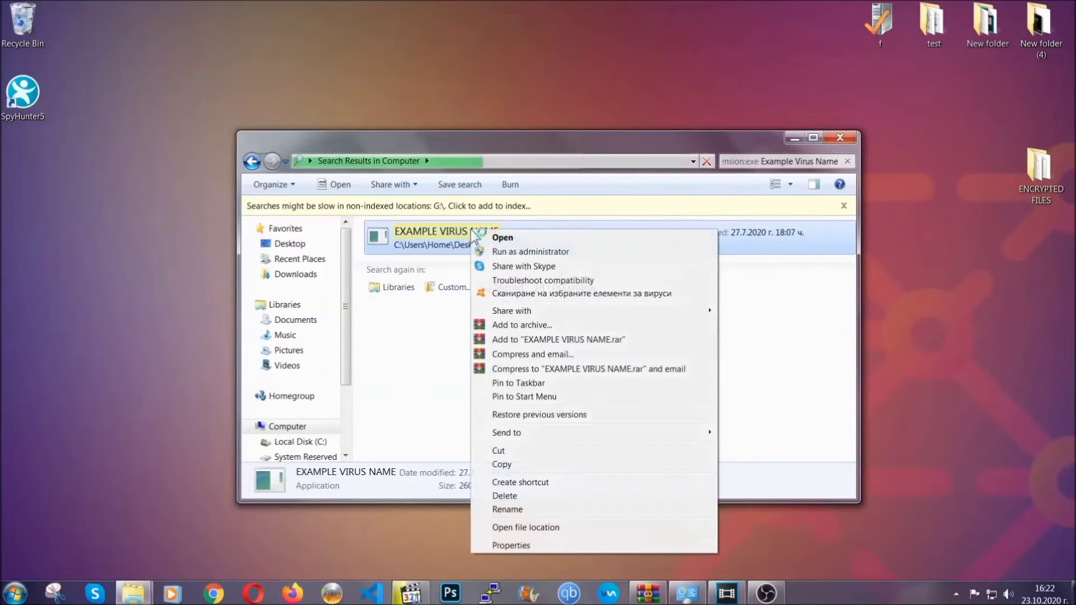
click(519, 496)
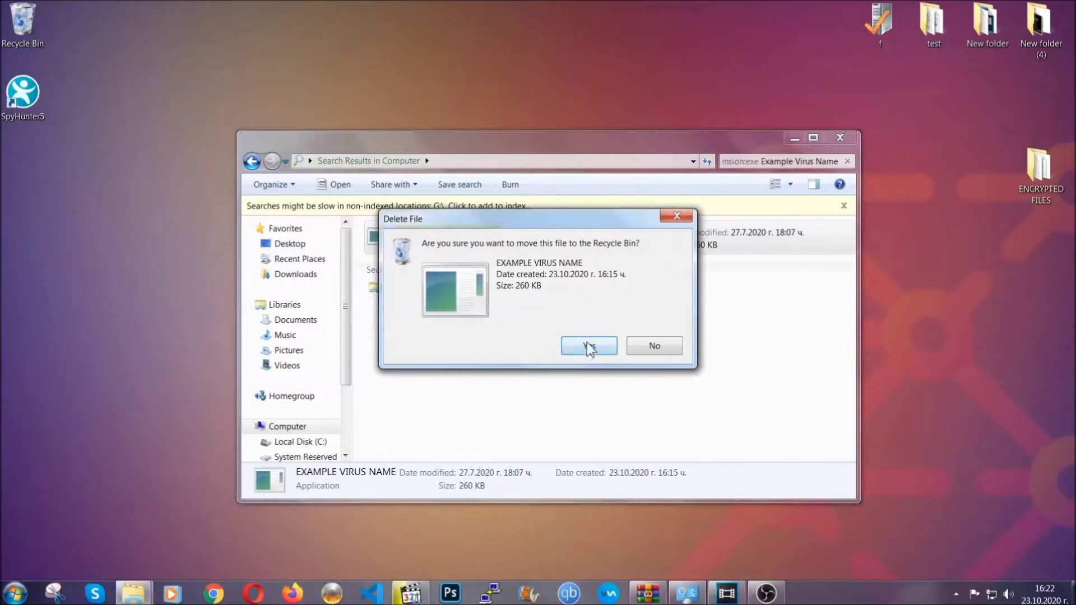
click(589, 347)
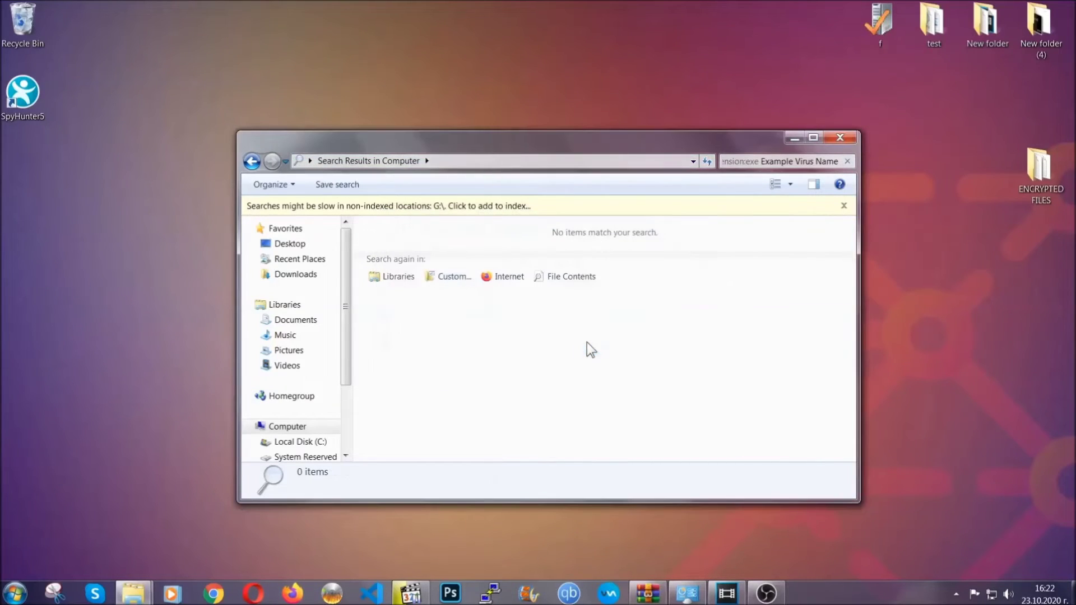
click(840, 138)
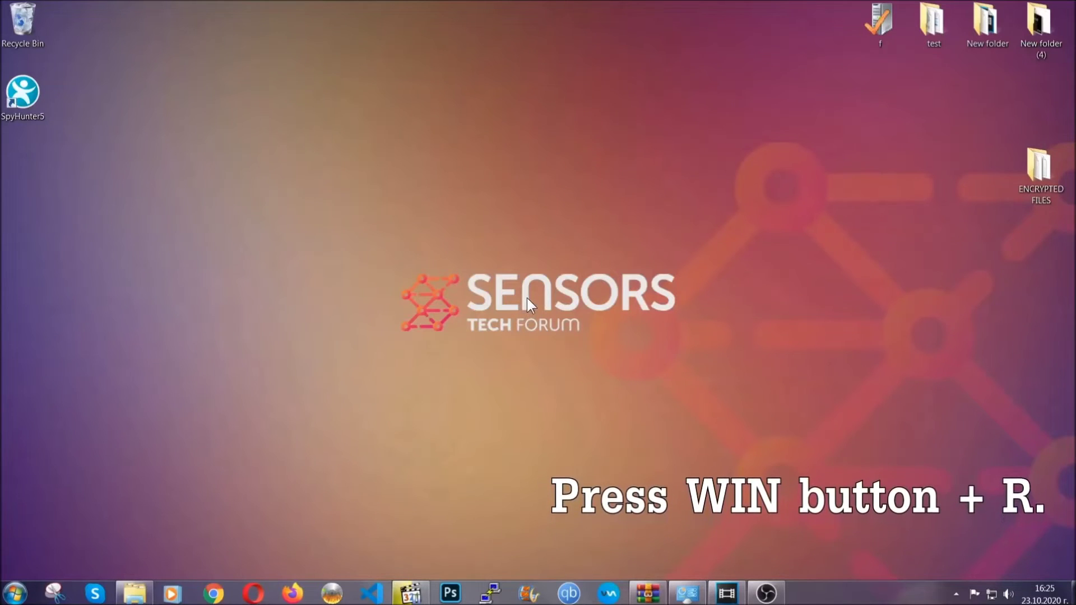
Run REGEDIT from the Run dialog, replacing the old cmd entry.
key(super+r)
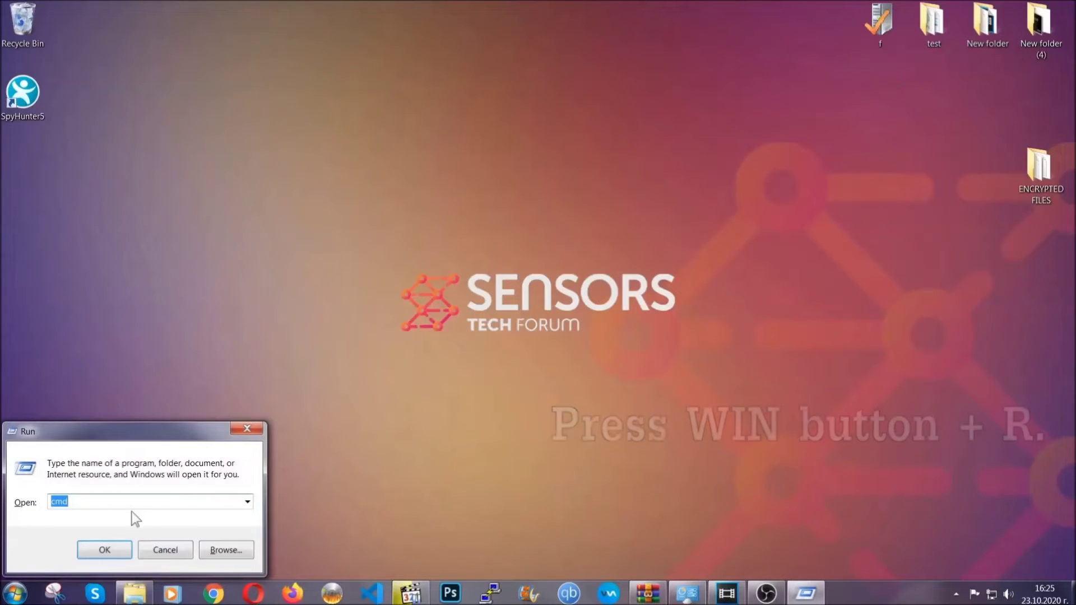
click(115, 508)
drag(101, 508, 13, 507)
text(REGEDIT)
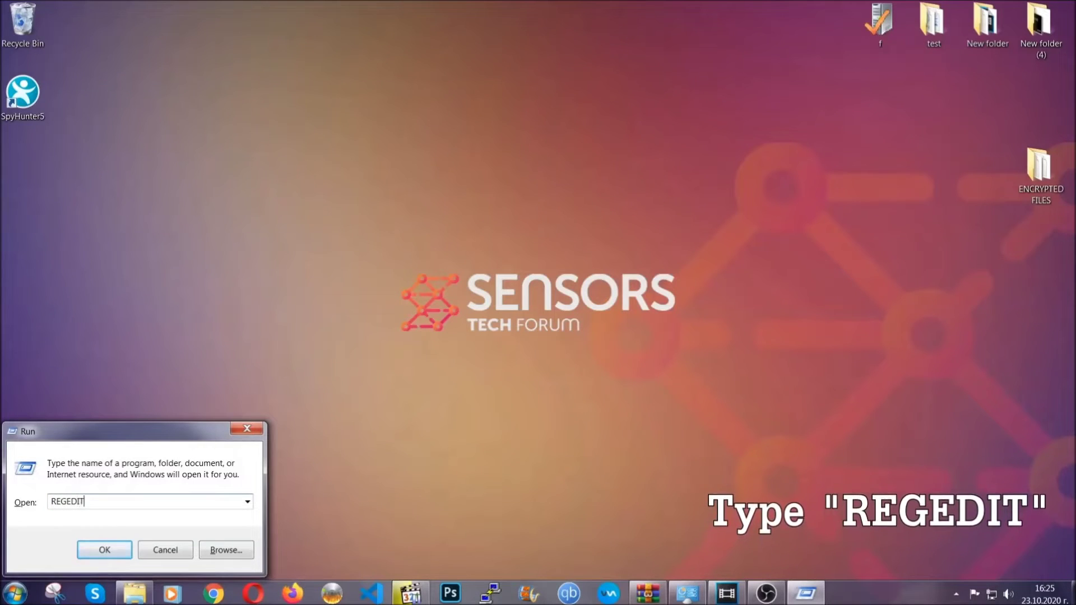
click(92, 547)
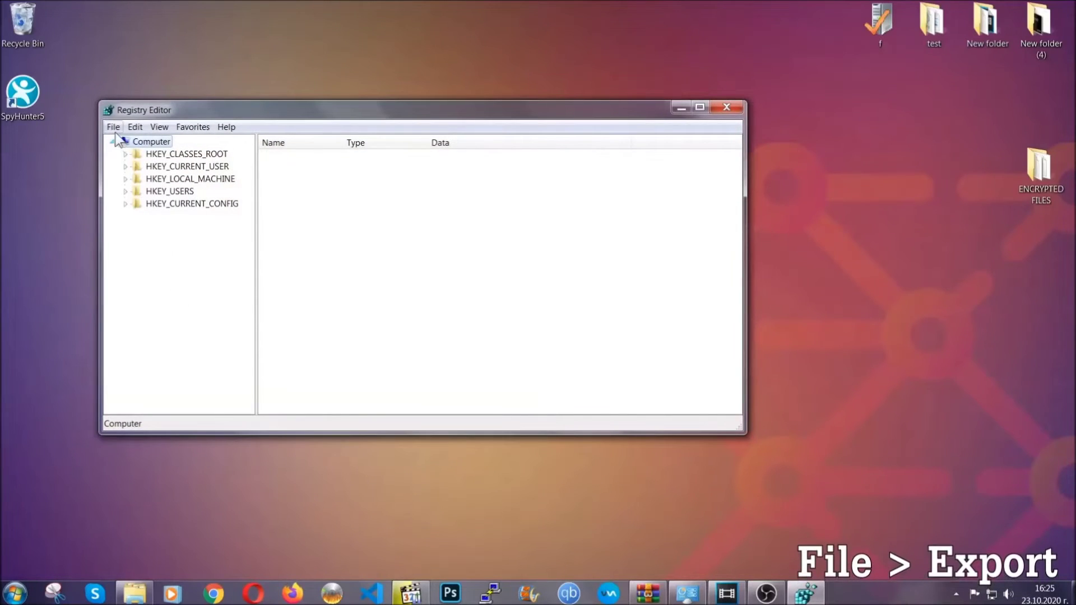
Export the whole registry to the Desktop as BACKUP, then reposition the Registry Editor window.
click(113, 128)
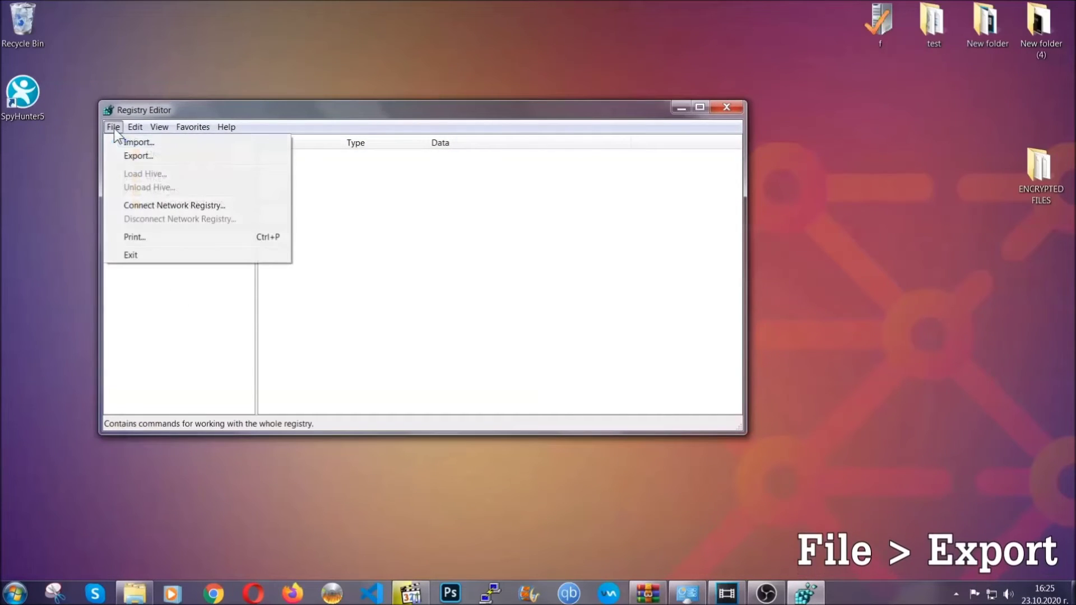
click(139, 155)
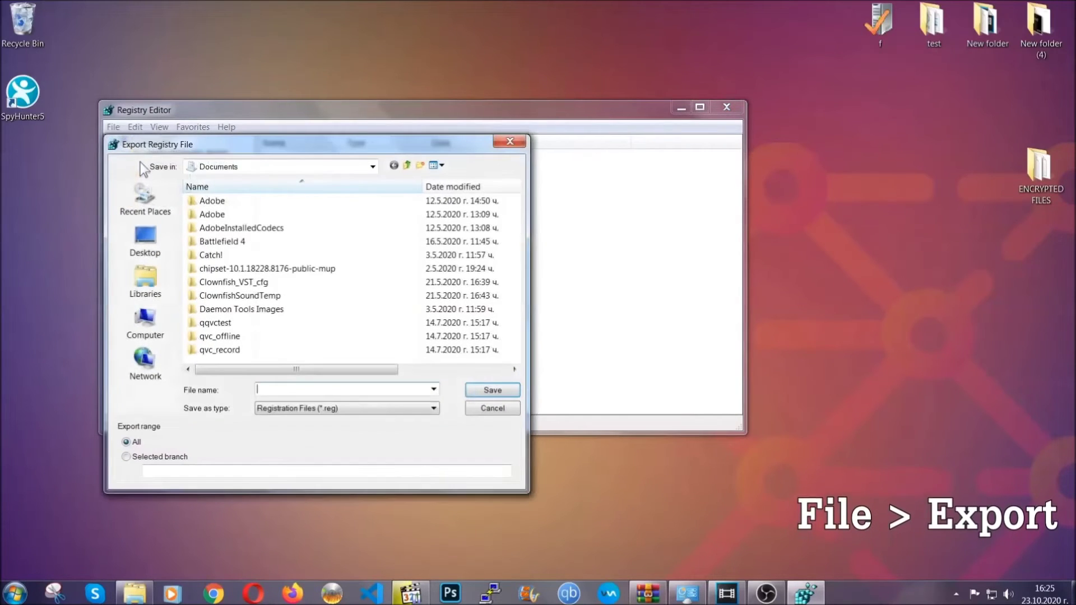
click(139, 237)
text(BACKUP)
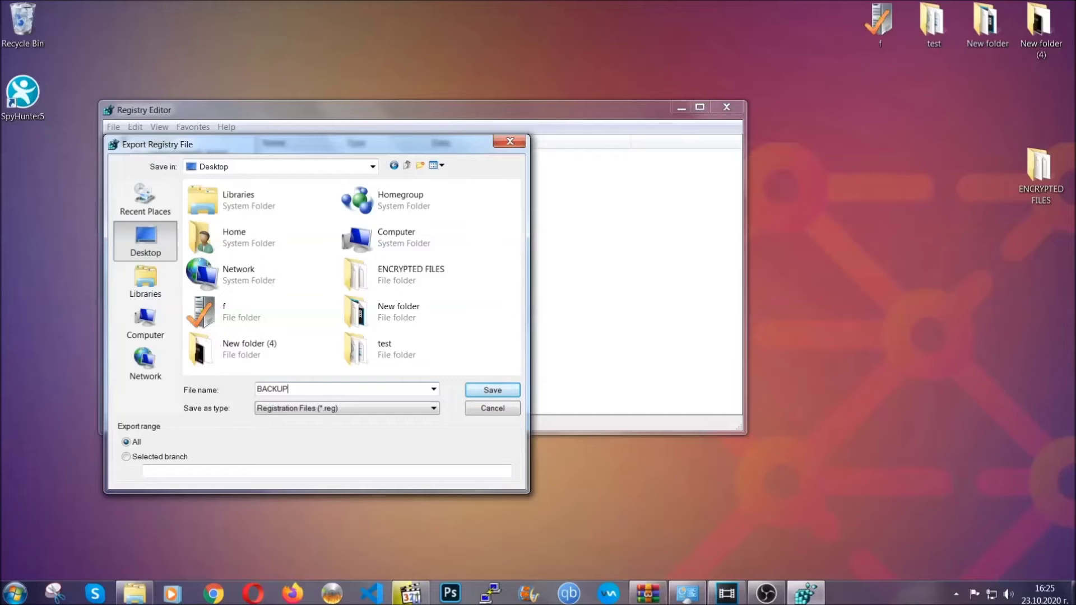
click(485, 392)
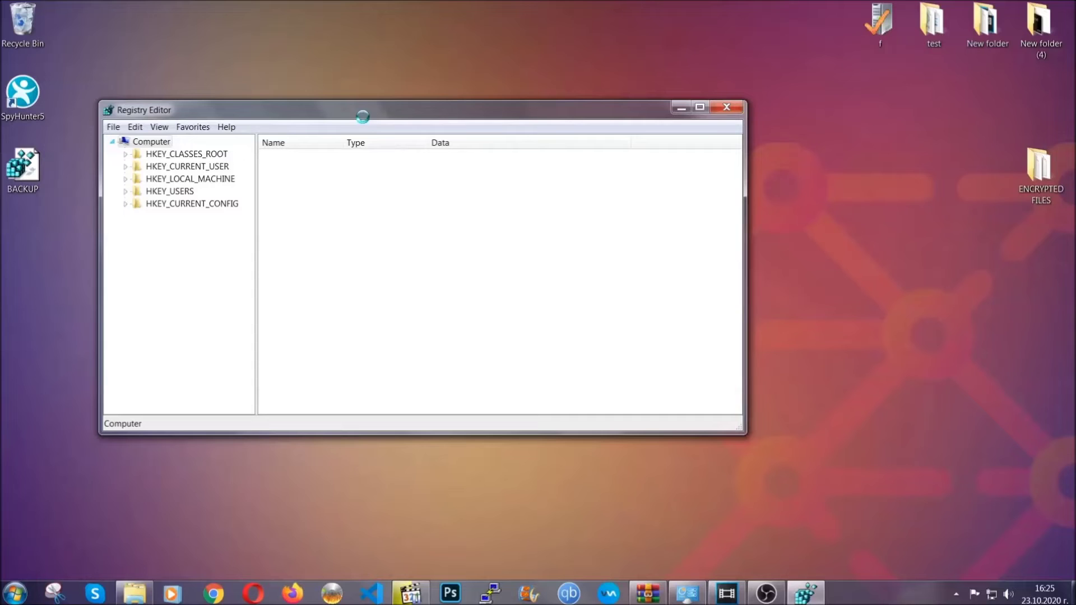
drag(362, 116, 468, 150)
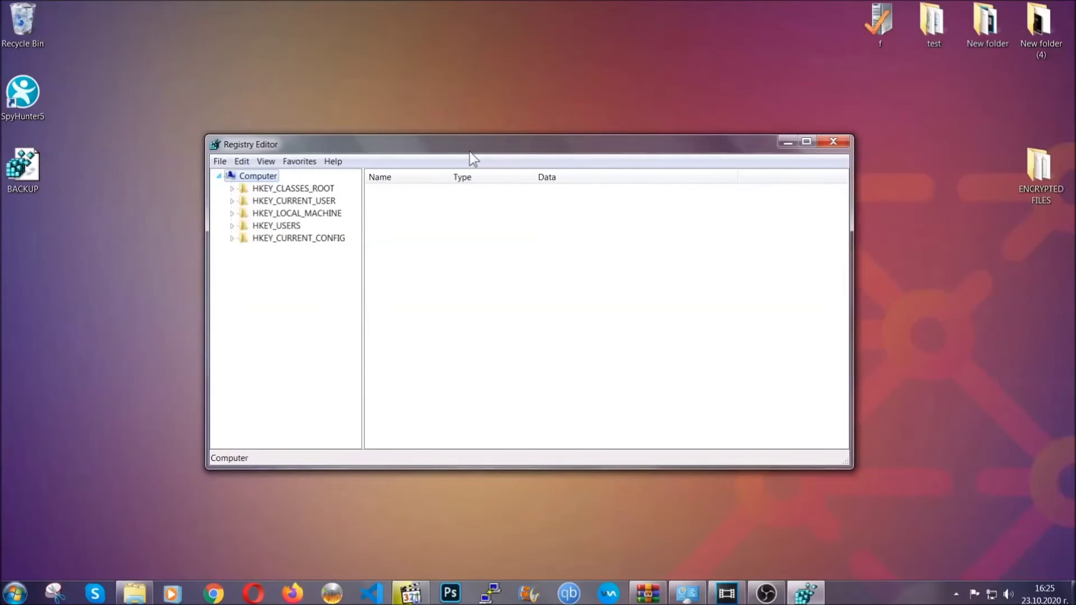
click(220, 164)
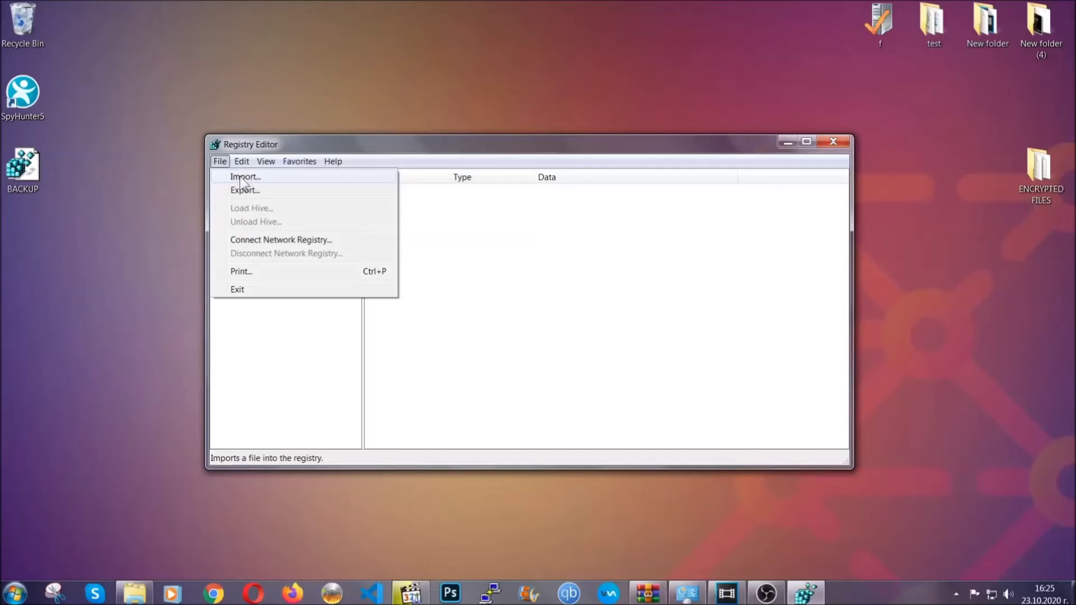
click(220, 162)
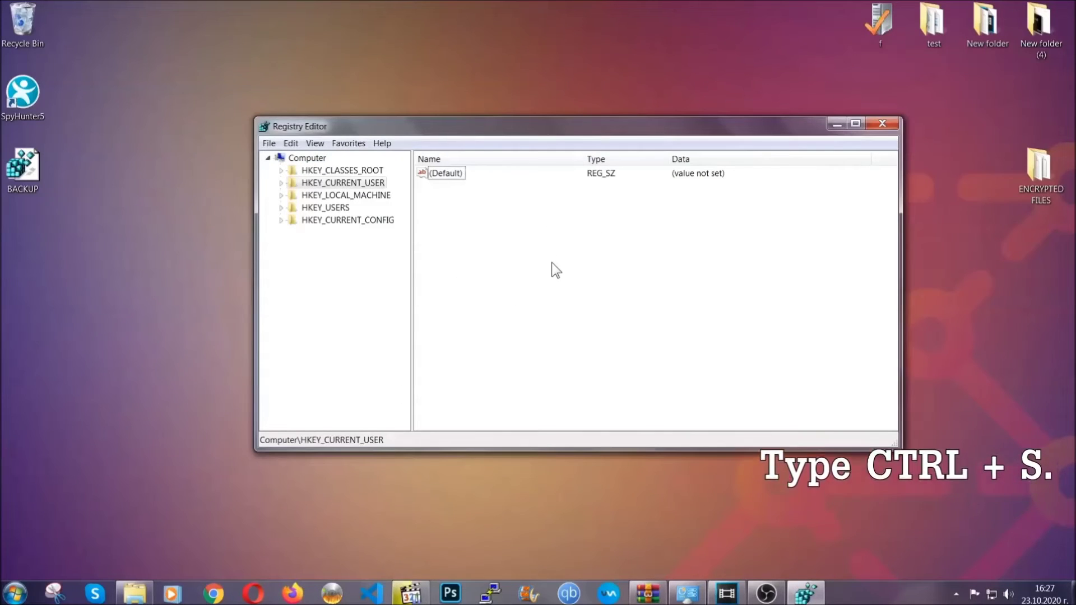
Search the registry for the RunOnce key, then select the adjacent Run key listing THE VIRUS.
key(ctrl+f)
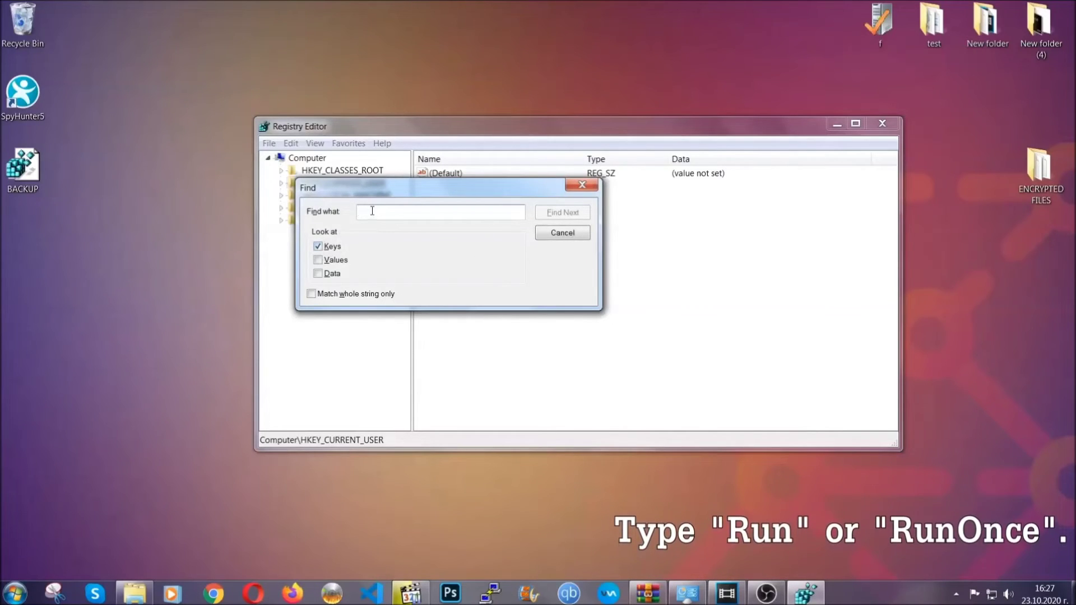
text(RunO)
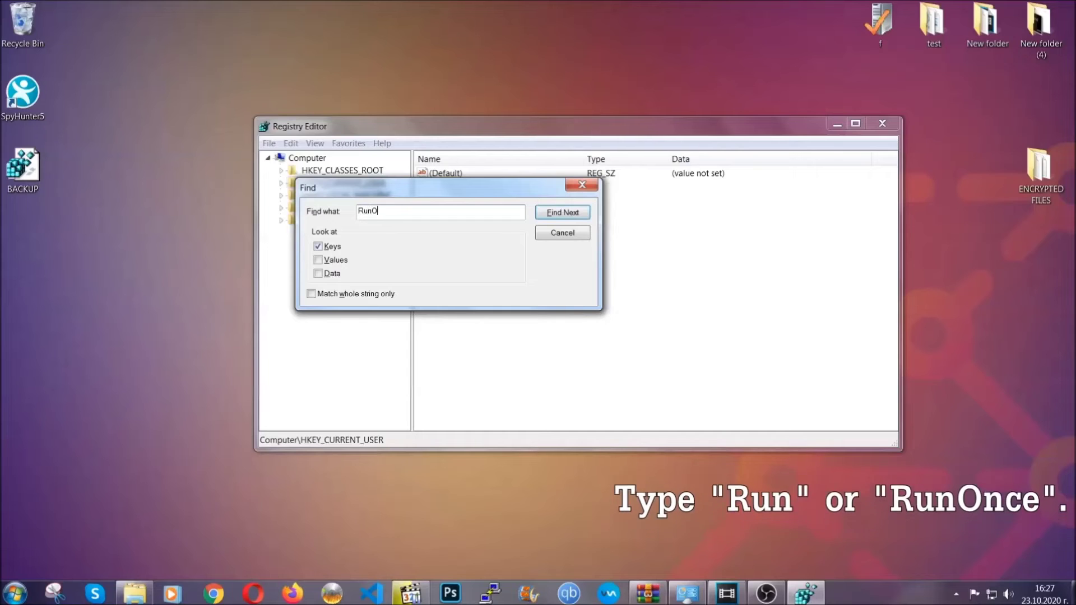
text(nce)
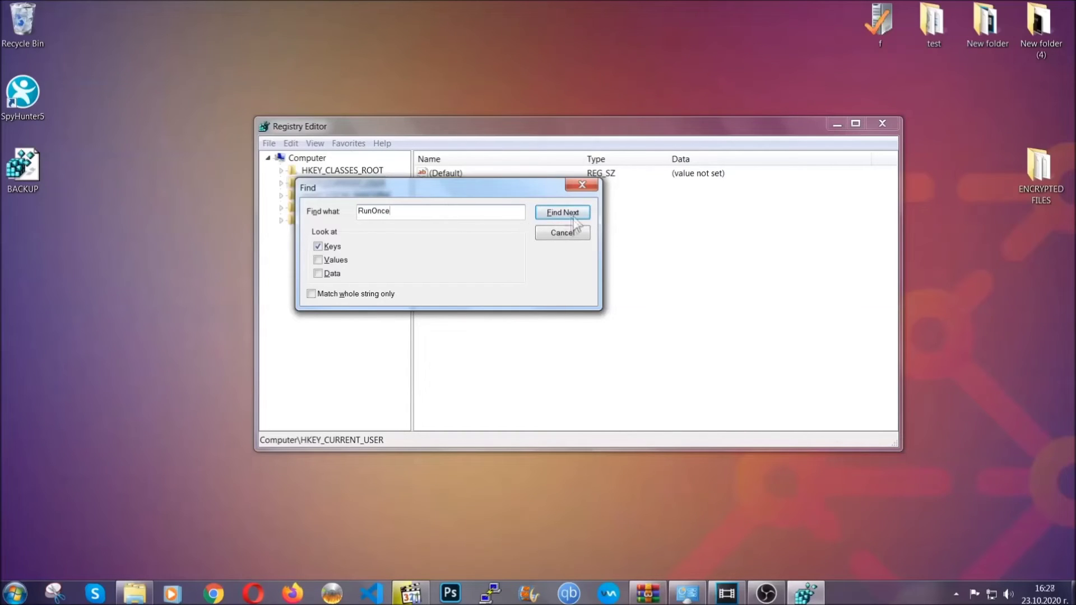
click(574, 214)
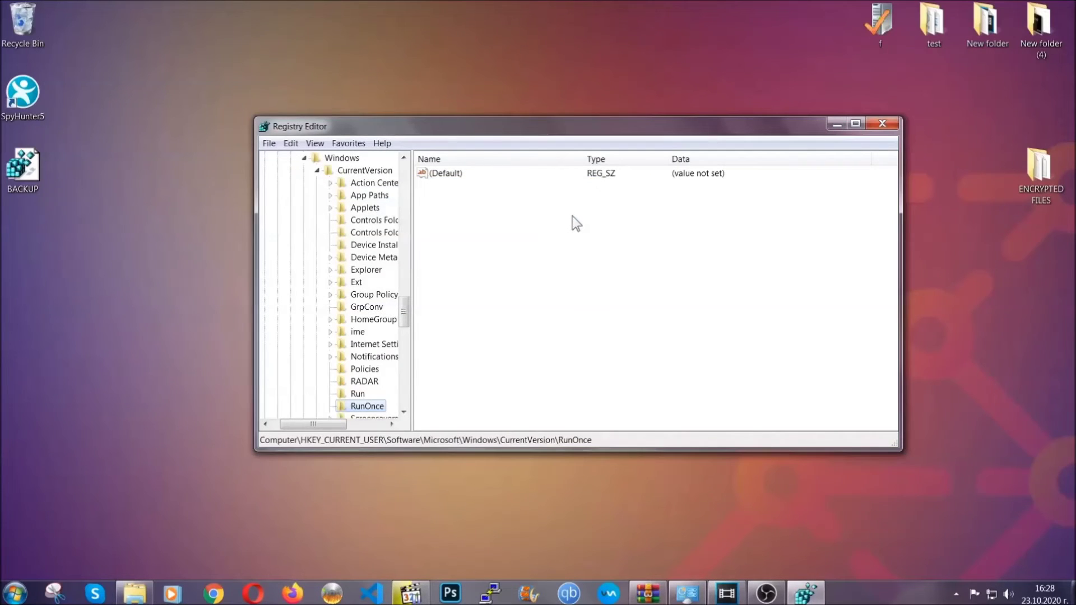
drag(405, 308, 404, 322)
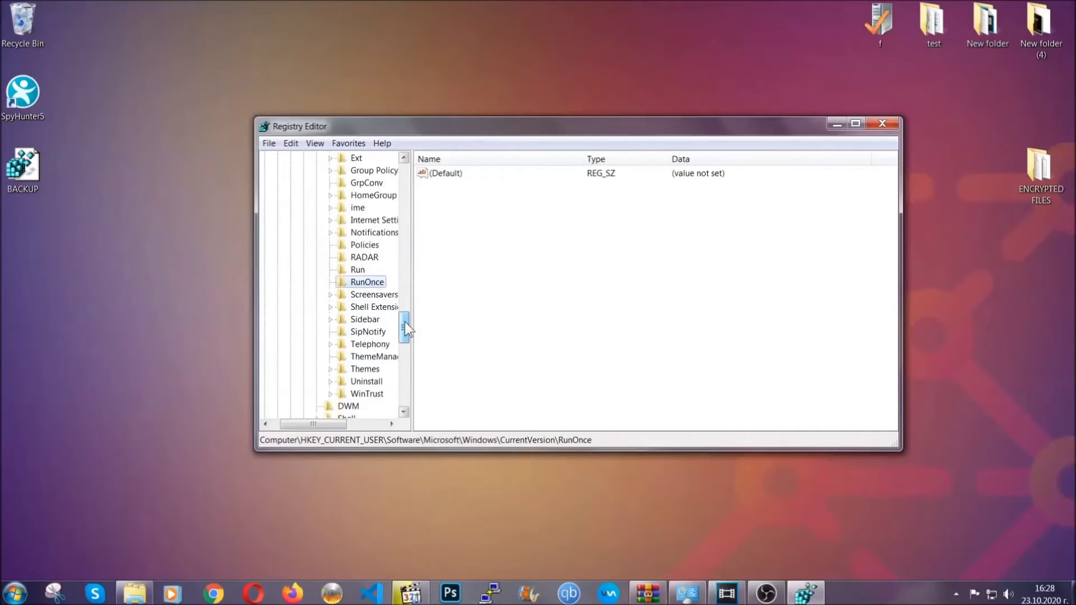
click(359, 271)
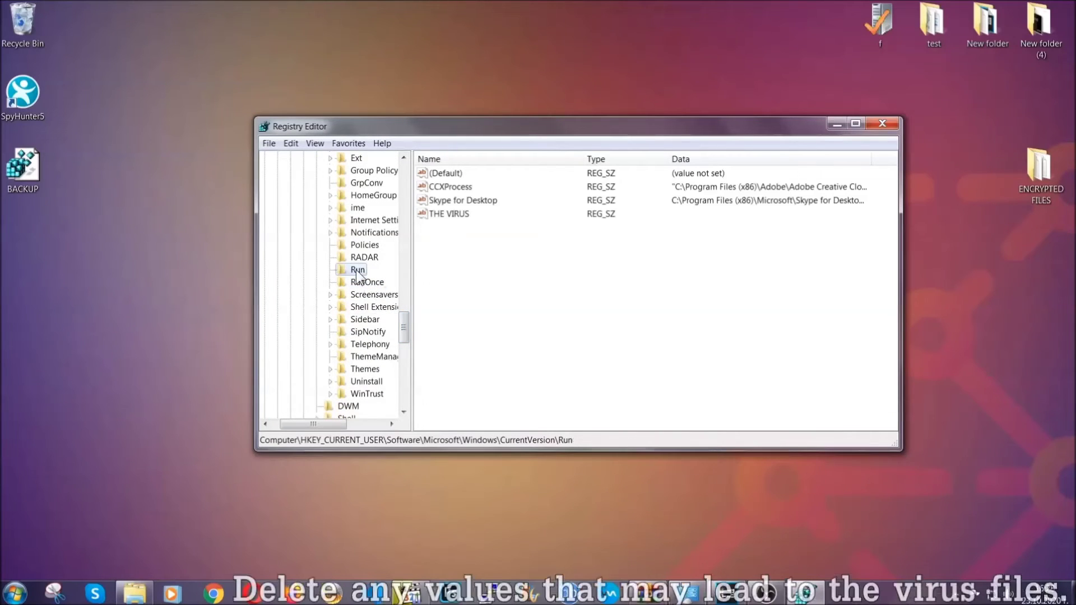
Delete the 'THE VIRUS' value from the Run key and confirm the deletion.
click(442, 216)
right_click(441, 215)
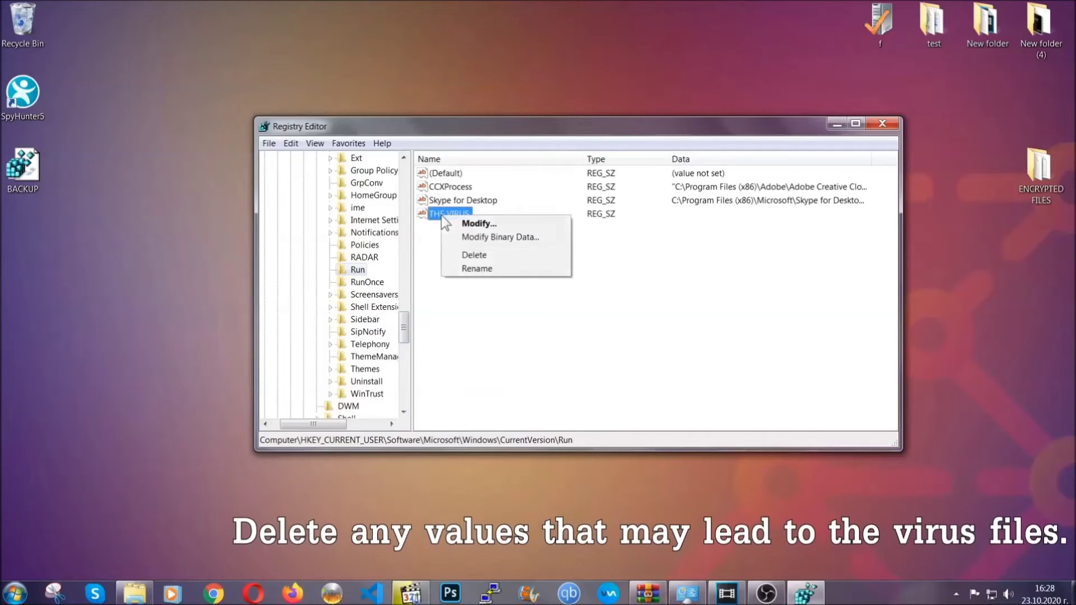
click(466, 255)
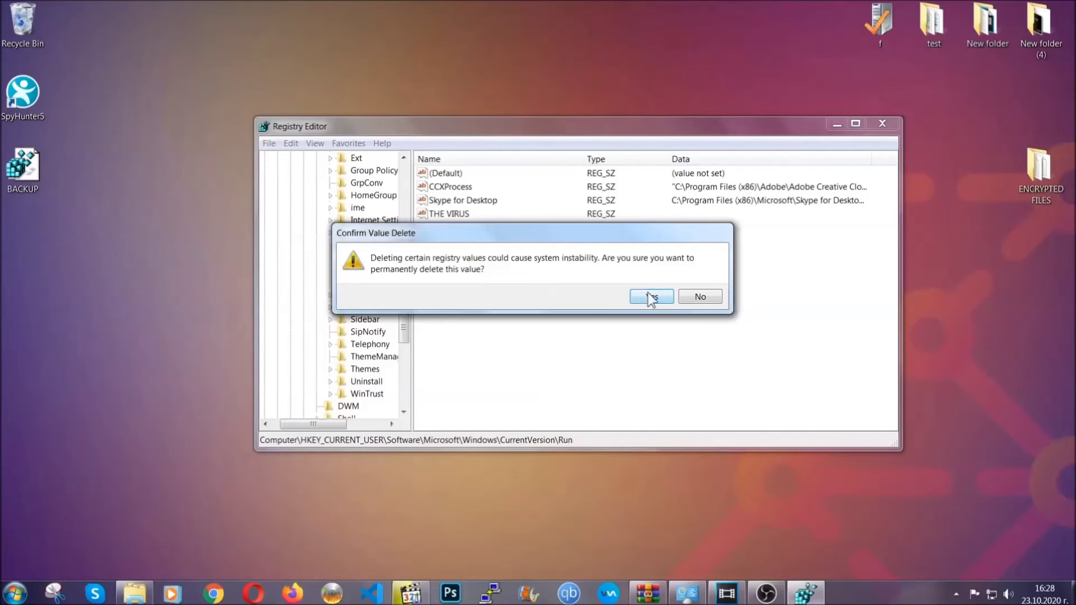
click(650, 297)
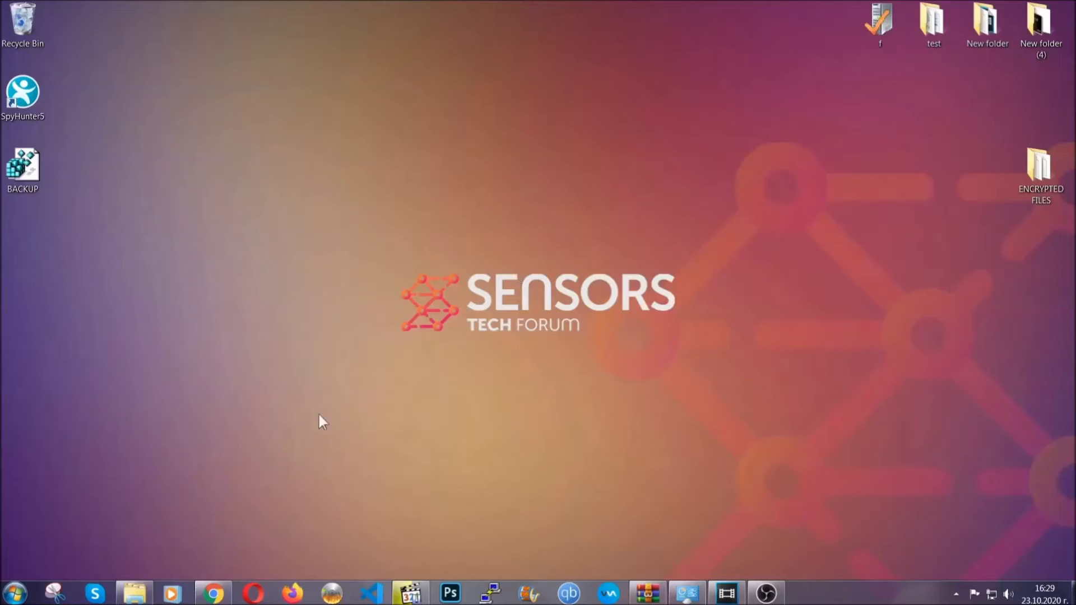
Return to the SensorsTechForum article in Chrome and expand 'Method 2 - Restore Data via Windows Backup'.
click(213, 596)
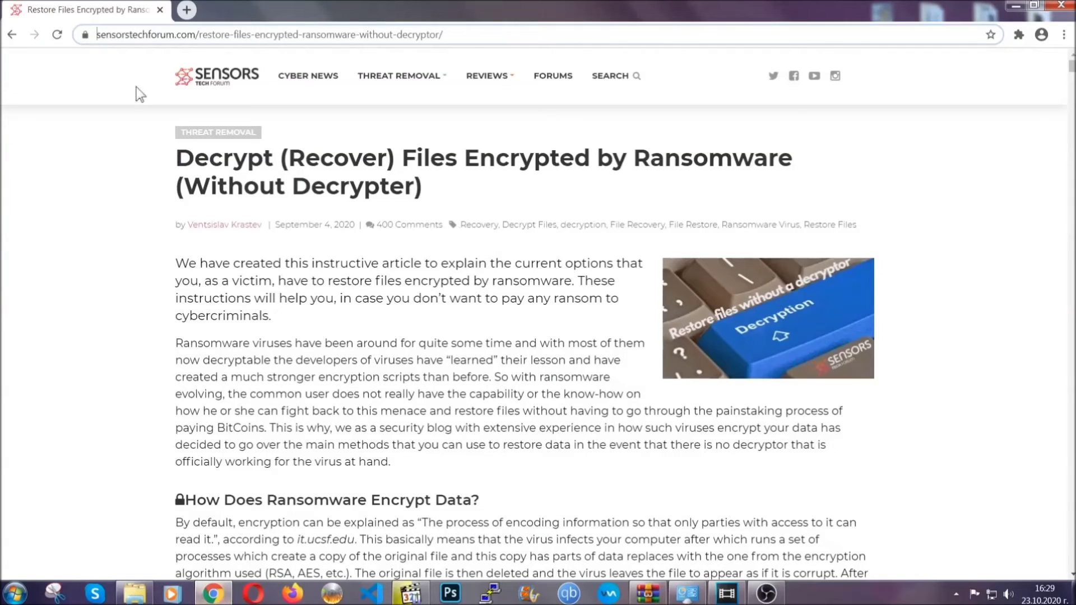
drag(97, 34, 485, 40)
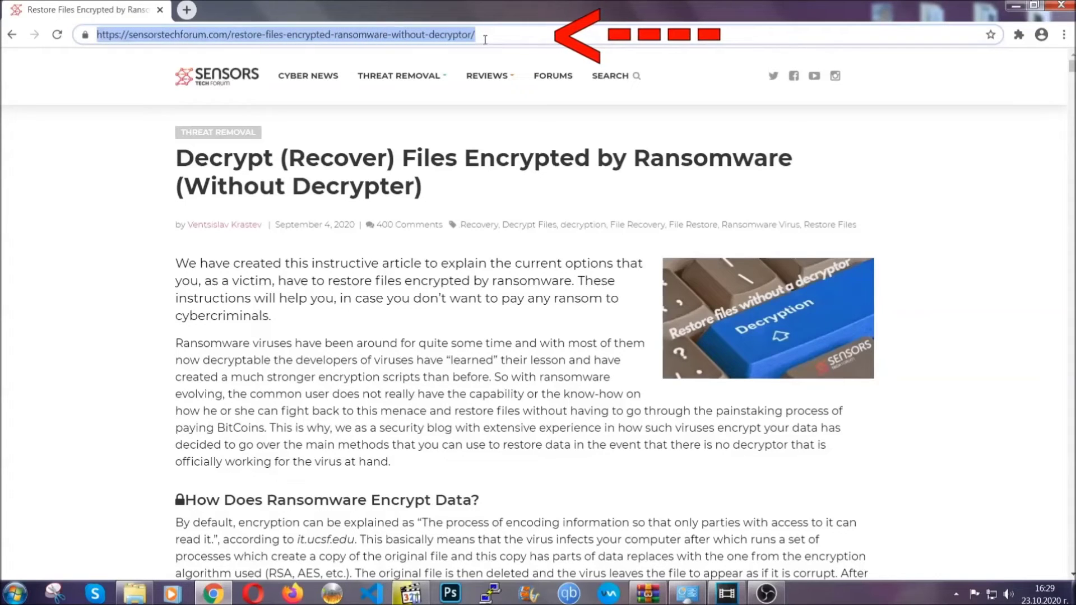
mouse_move(487, 76)
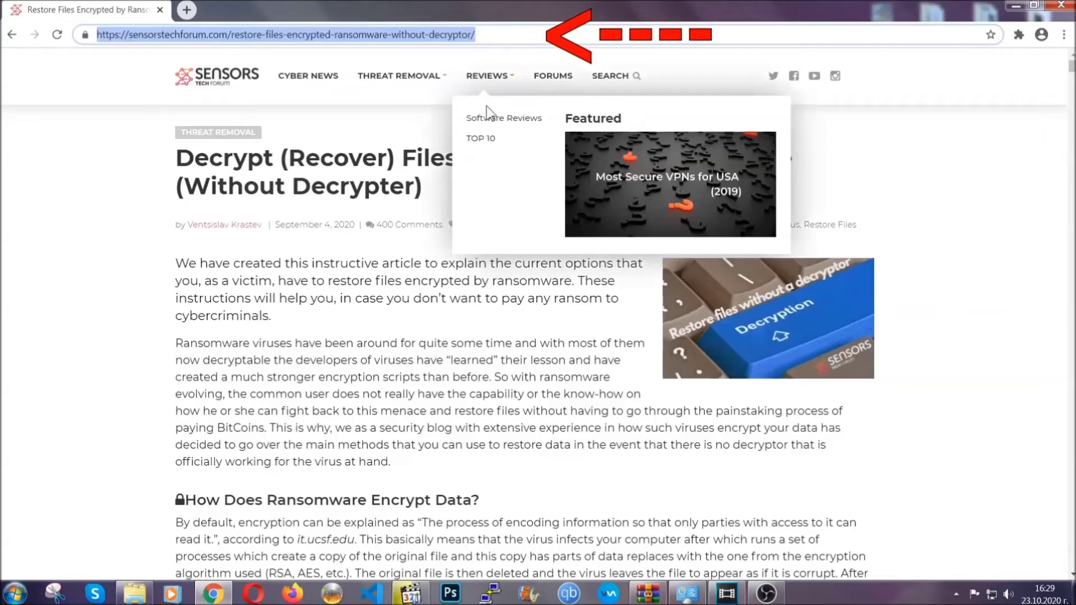
scroll(554, 305, down, 5)
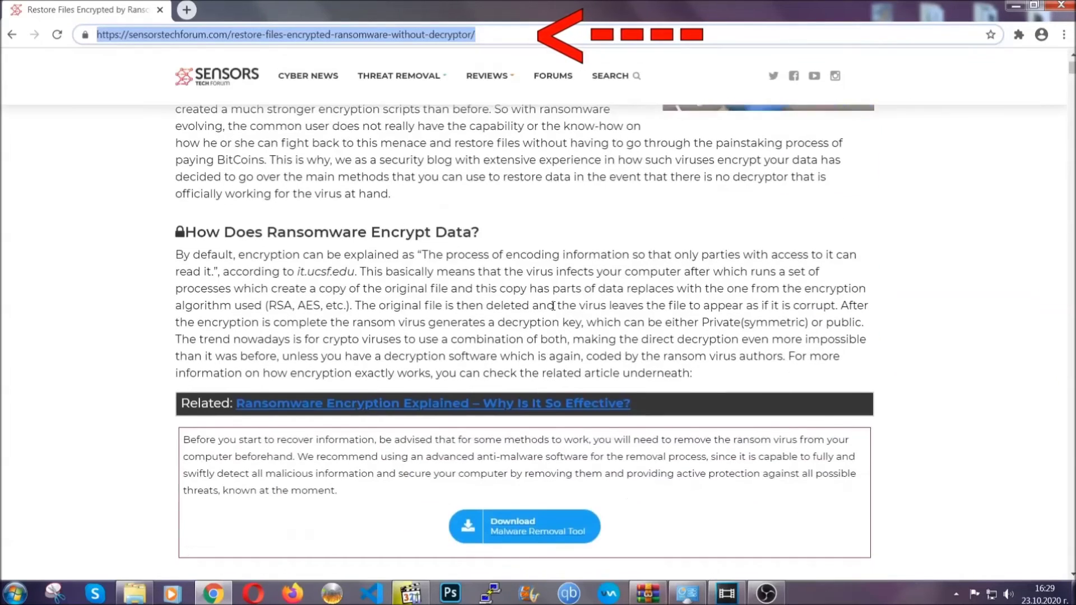
scroll(553, 305, down, 3)
scroll(553, 305, down, 1)
scroll(553, 306, down, 2)
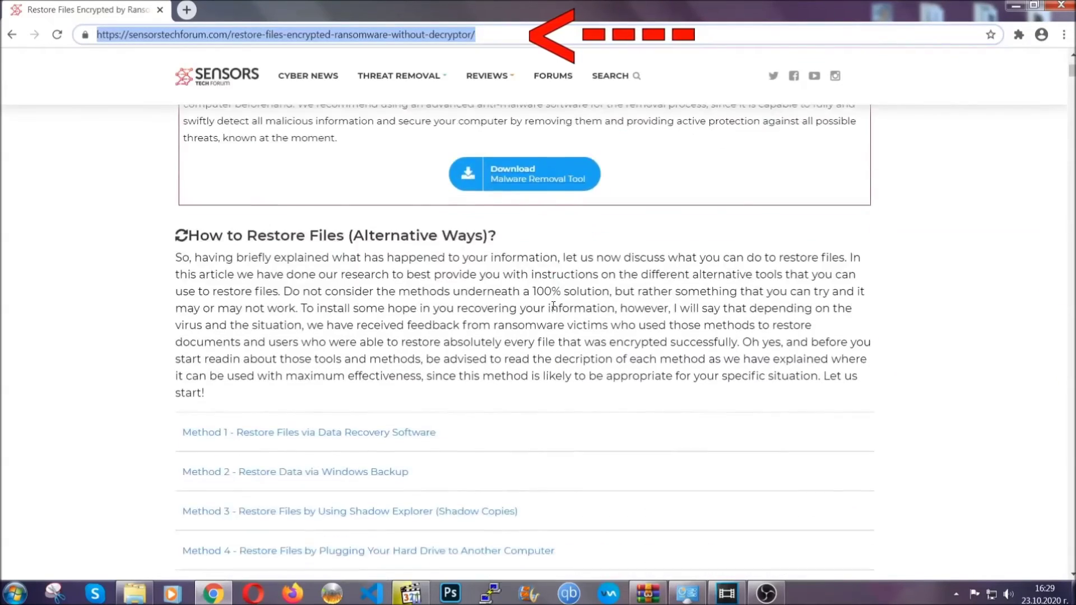
scroll(553, 305, down, 1)
scroll(555, 308, down, 2)
scroll(538, 311, down, 1)
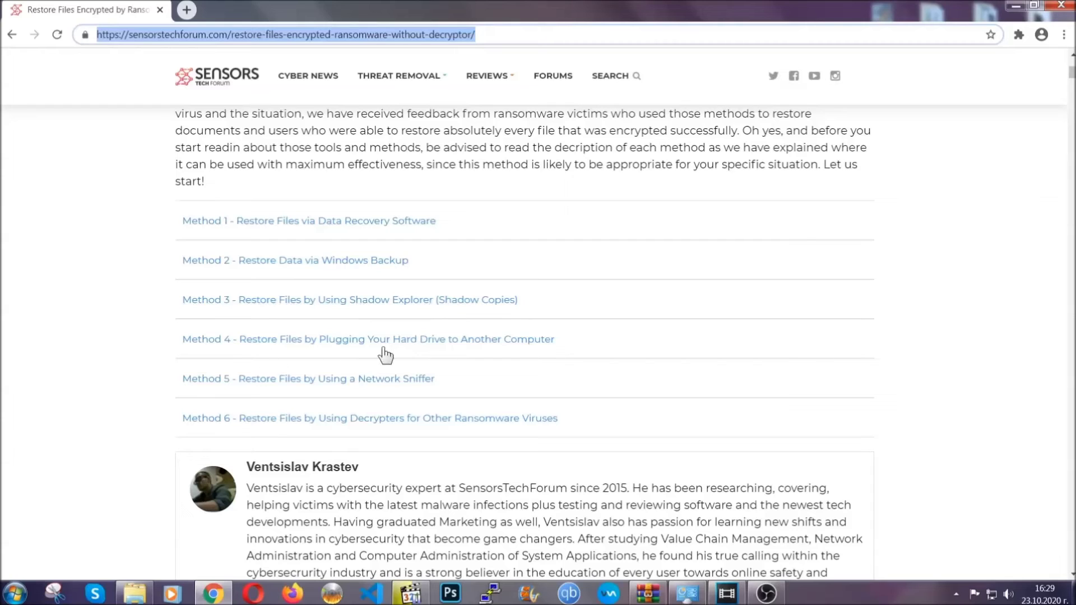
click(335, 260)
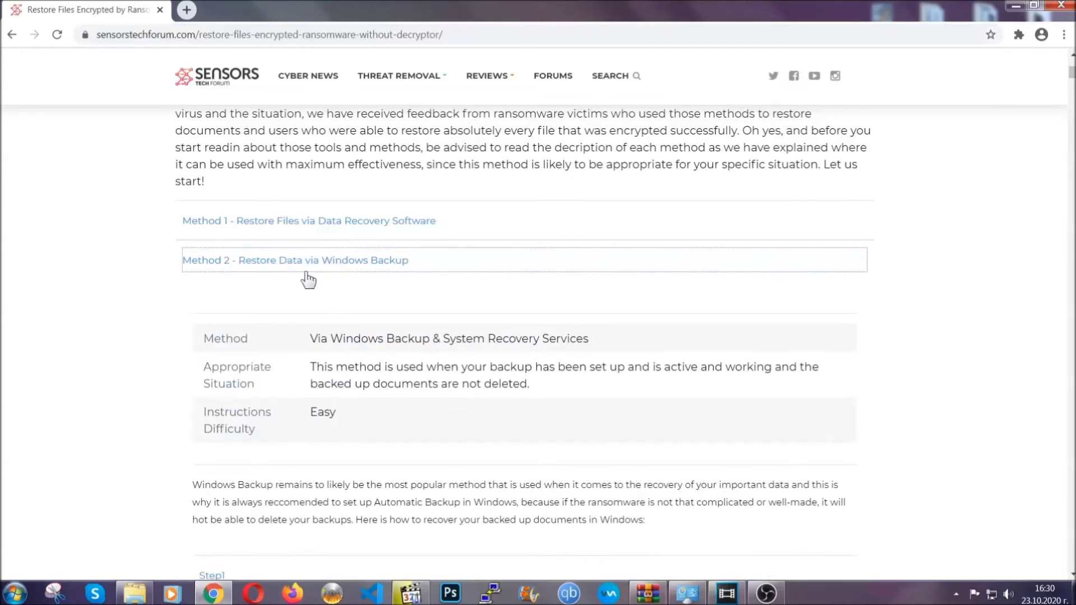
Expand Step1, Step2 and Step3 of the Windows Backup method.
drag(321, 320, 379, 418)
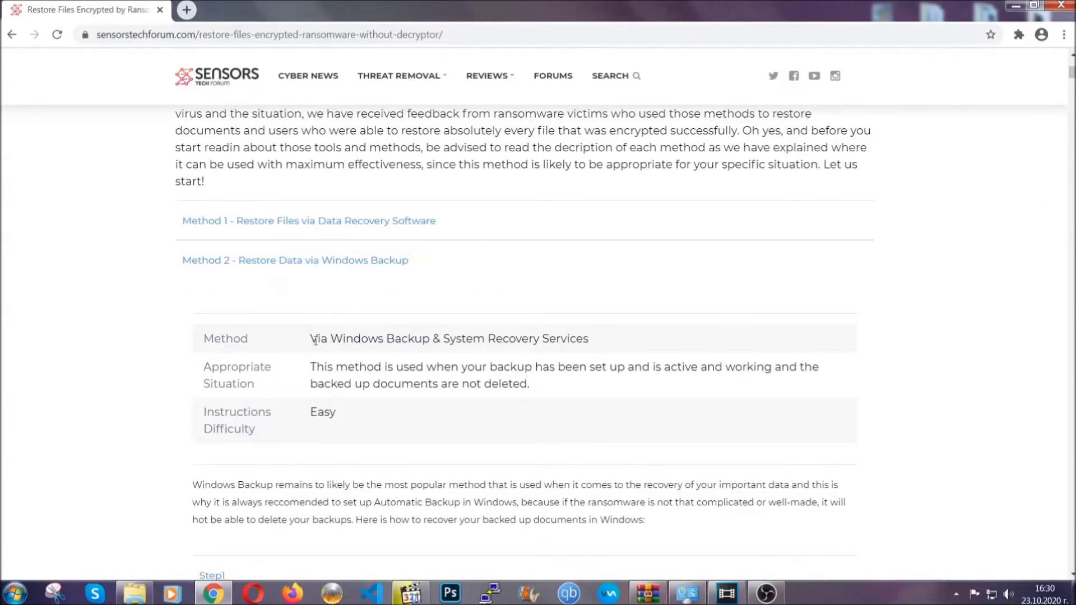
click(381, 421)
scroll(385, 418, down, 4)
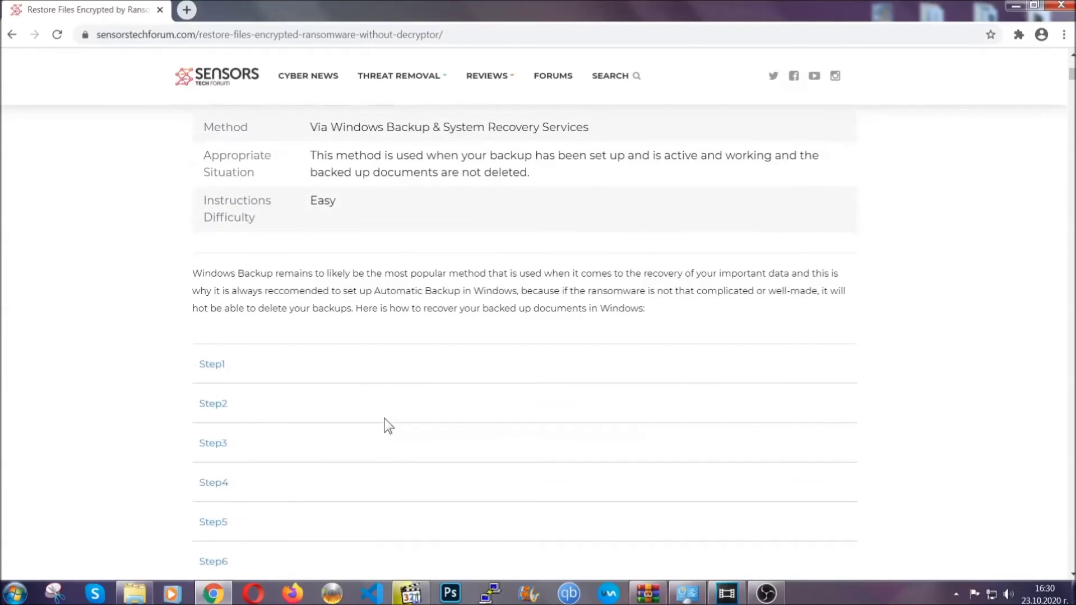
scroll(385, 418, down, 1)
click(218, 294)
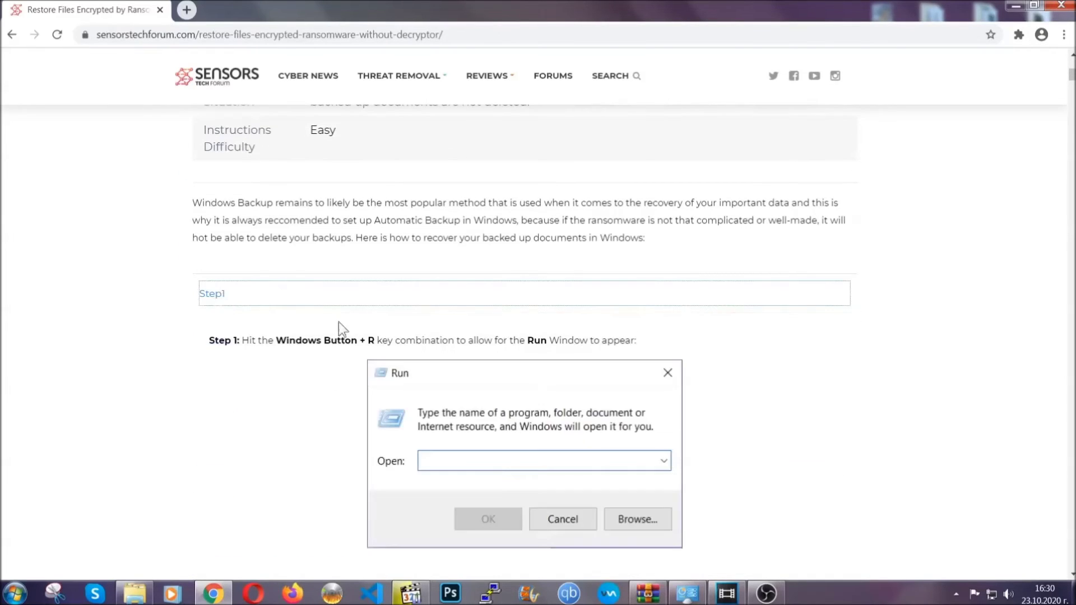
scroll(503, 348, down, 5)
click(251, 353)
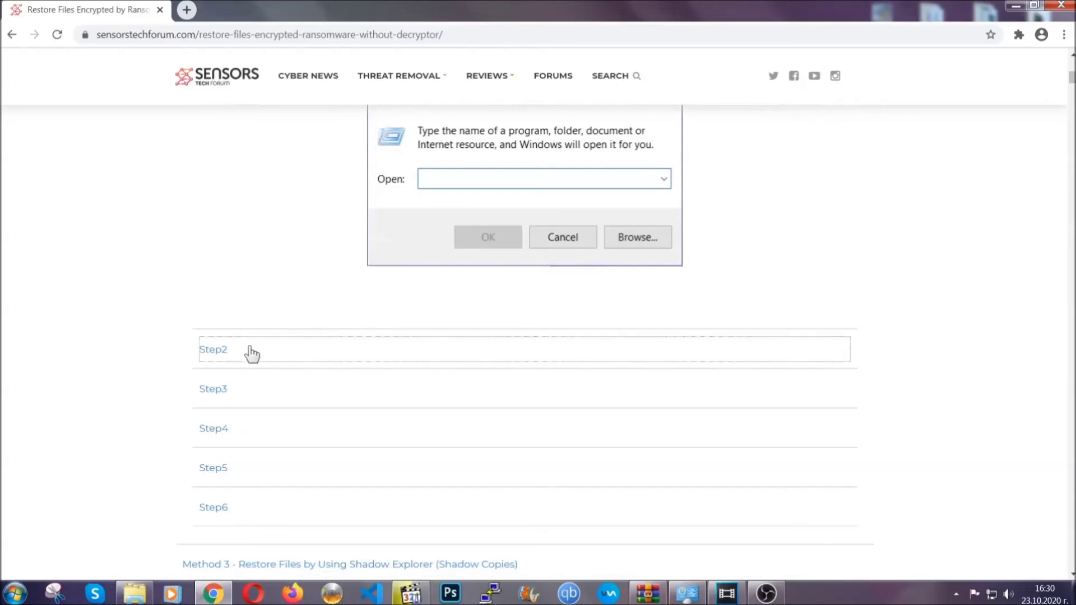
scroll(482, 354, down, 5)
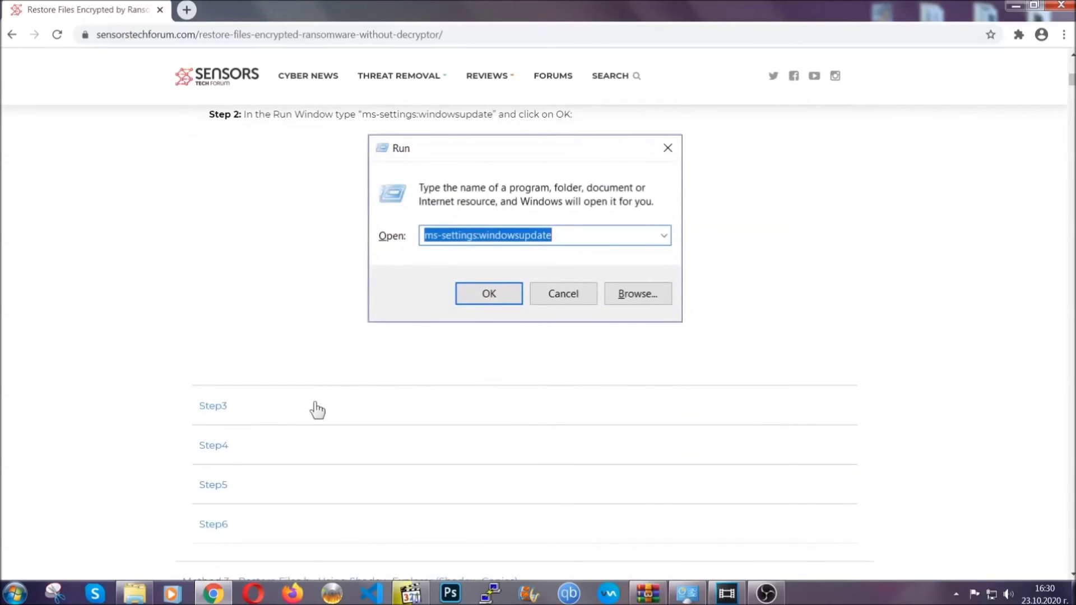
click(317, 409)
Scroll through the expanded steps, return toward the top, and minimize Chrome to the desktop.
scroll(475, 384, down, 4)
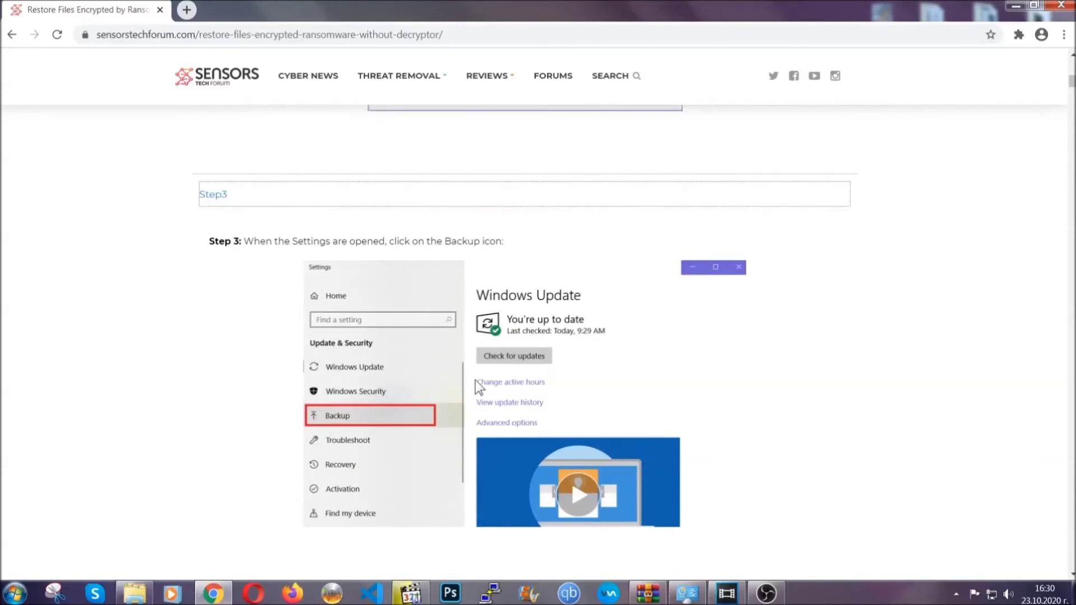
scroll(474, 381, down, 3)
scroll(473, 383, down, 2)
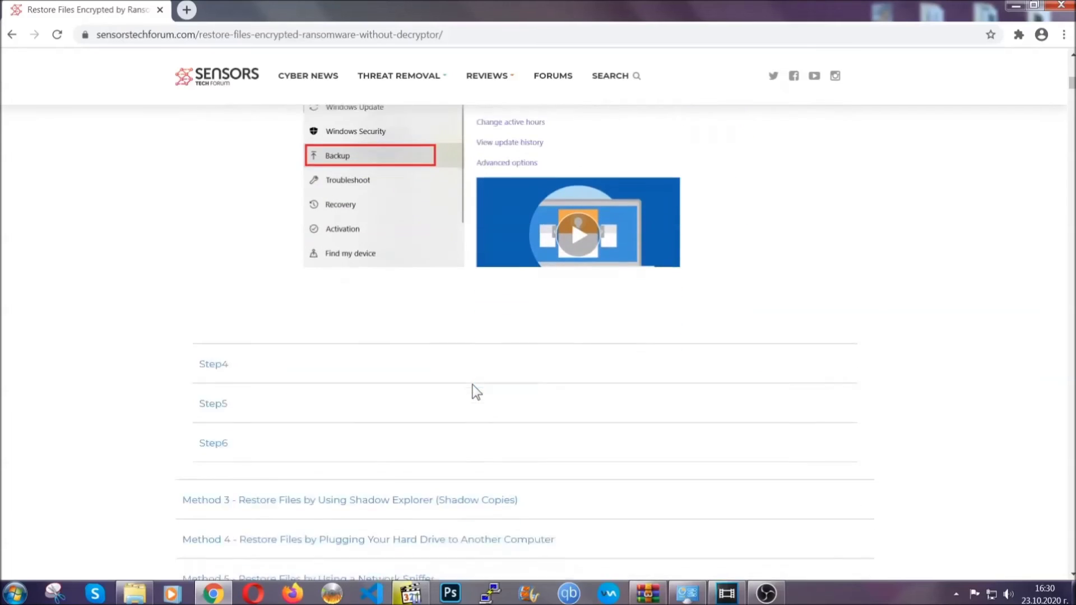
scroll(473, 385, down, 1)
scroll(472, 385, down, 3)
scroll(473, 384, down, 2)
scroll(472, 384, down, 1)
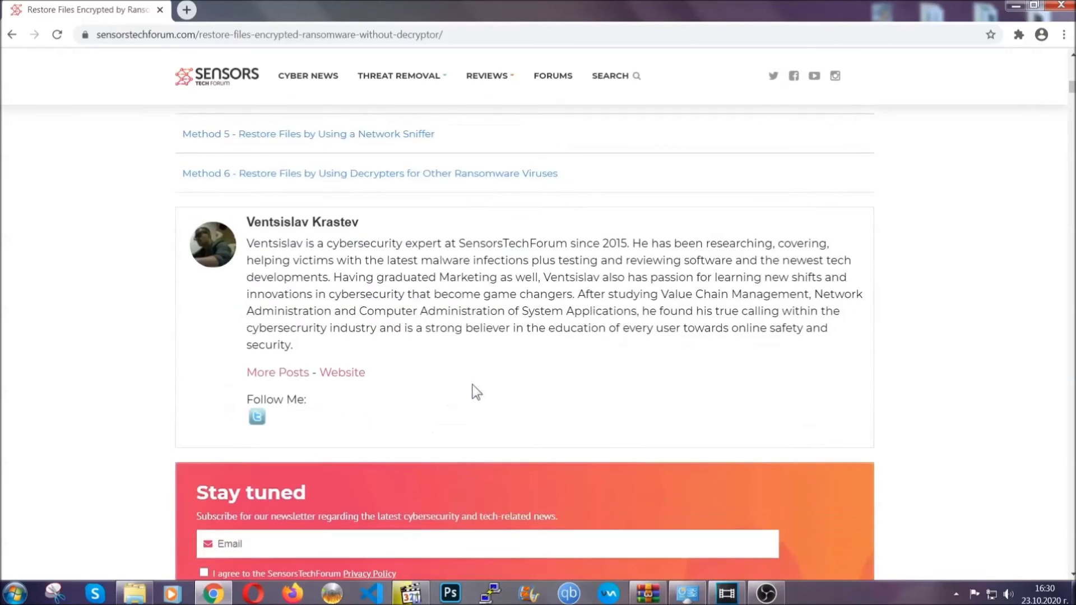
scroll(472, 385, up, 4)
scroll(471, 392, up, 5)
scroll(470, 397, up, 5)
scroll(469, 400, up, 5)
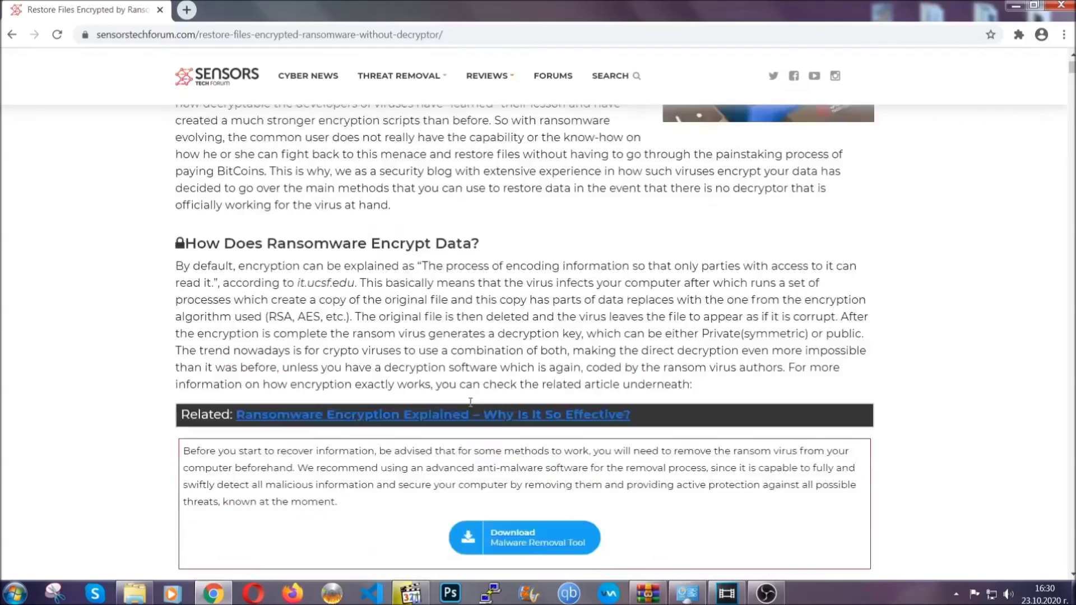
scroll(470, 401, up, 4)
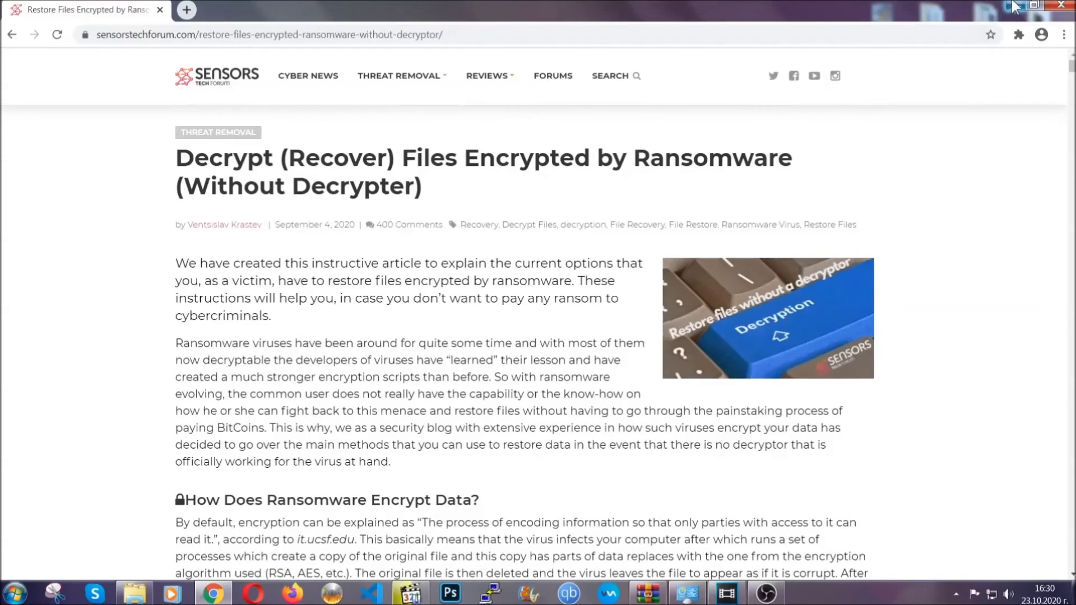
click(1013, 5)
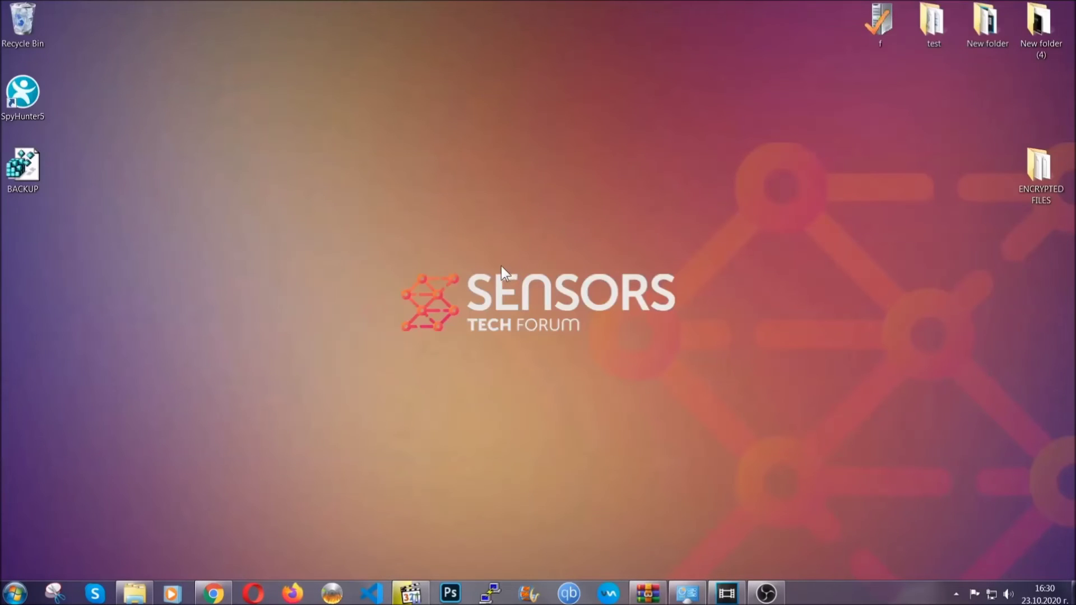